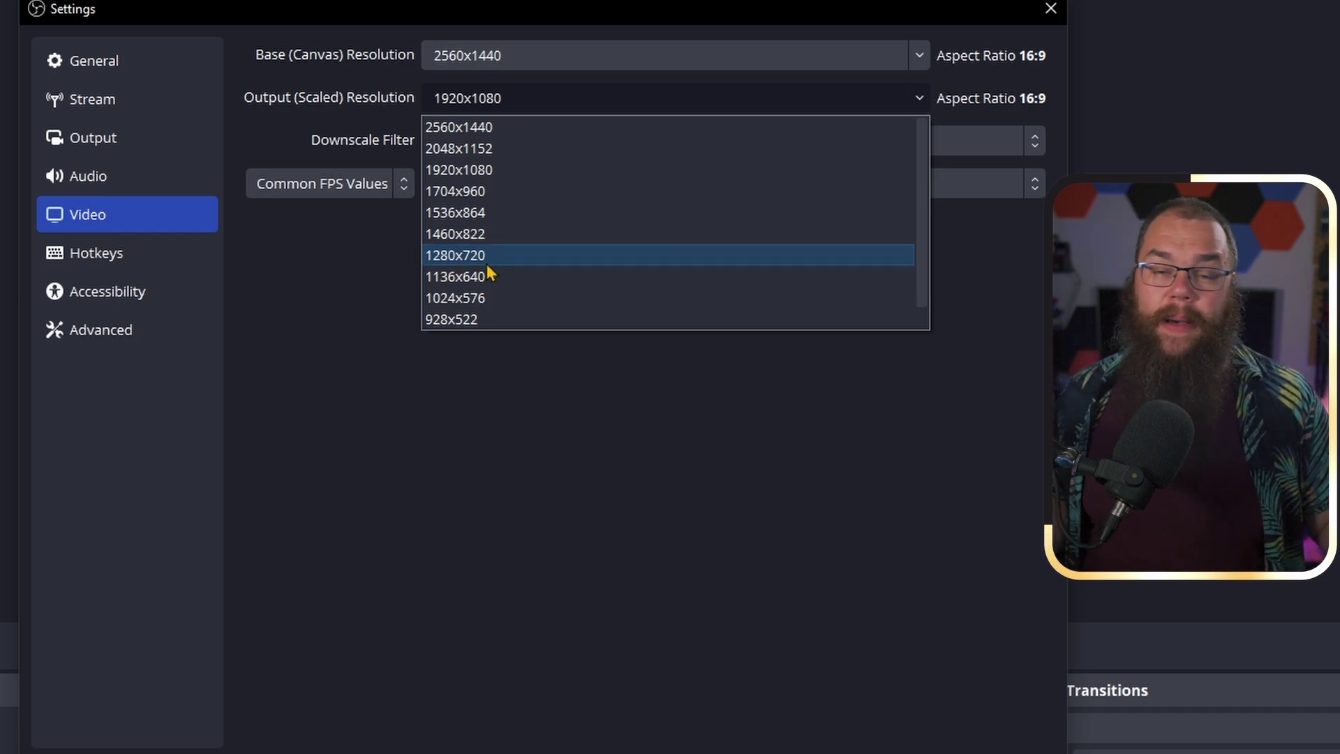
Set the output (scaled) resolution to 1920x1080 and the downscale filter to Lanczos (Sharpened scaling, 36 samples).
left_click(513, 172)
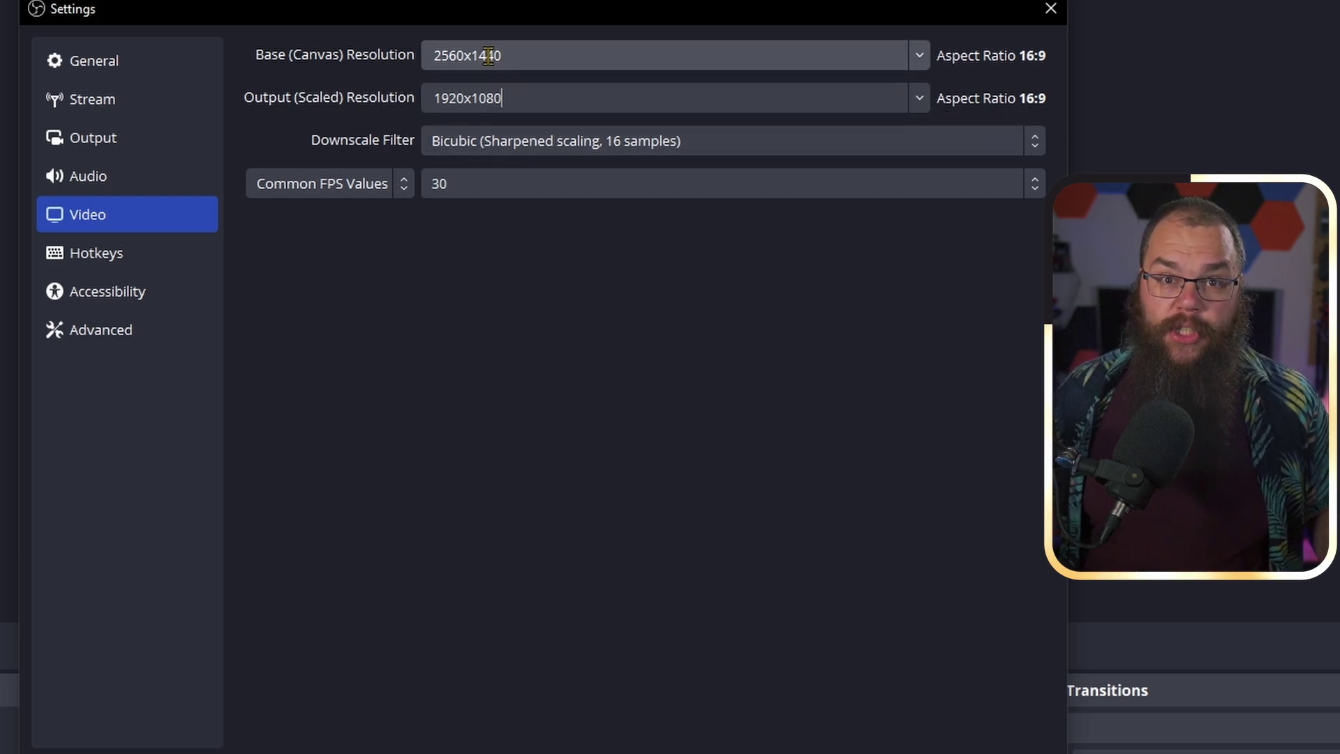
left_click(688, 141)
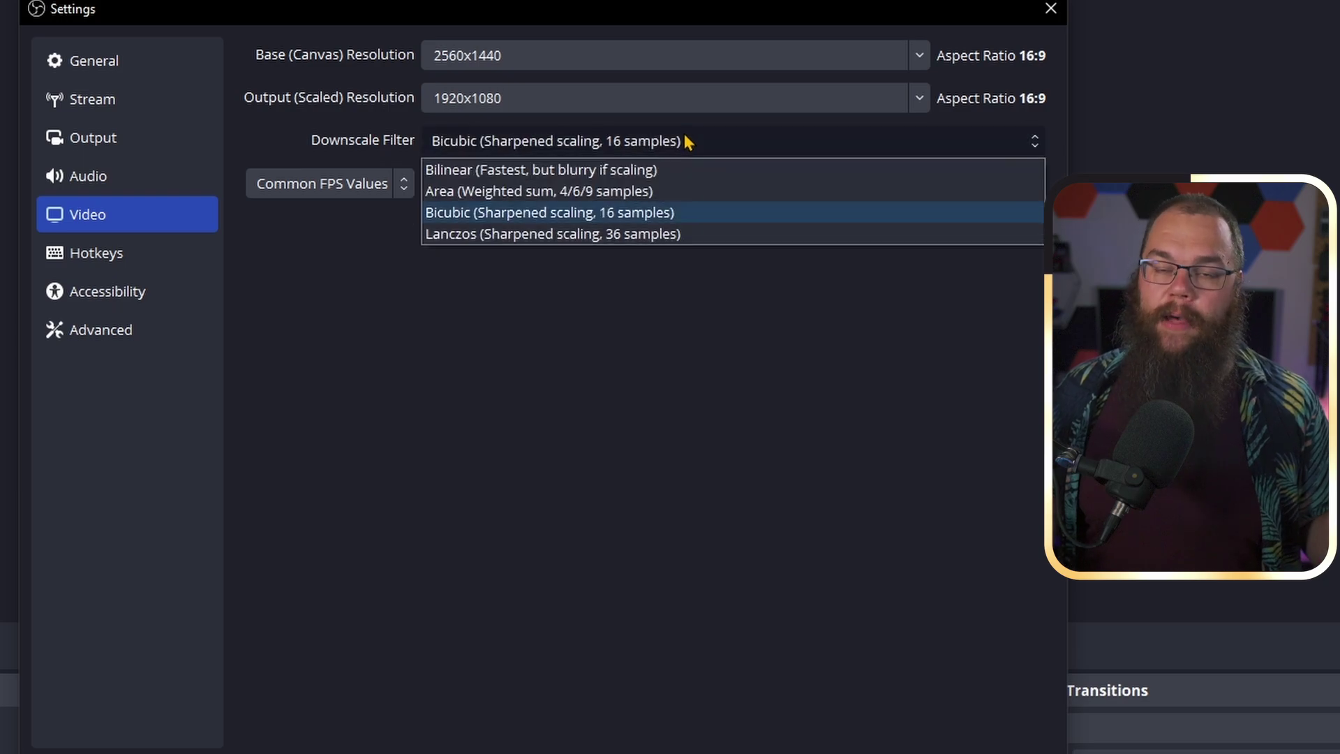
left_click(676, 236)
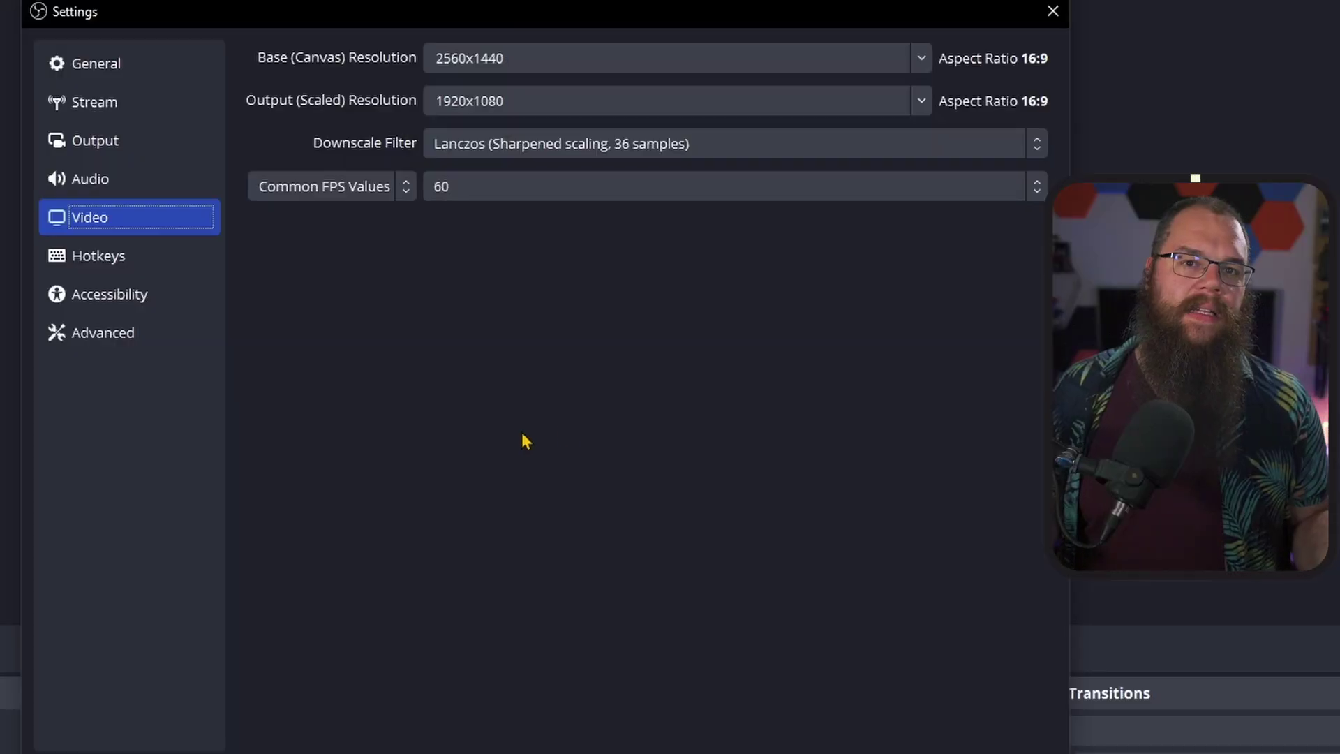
Switch the output mode to Advanced and open the recording output settings.
left_click(147, 155)
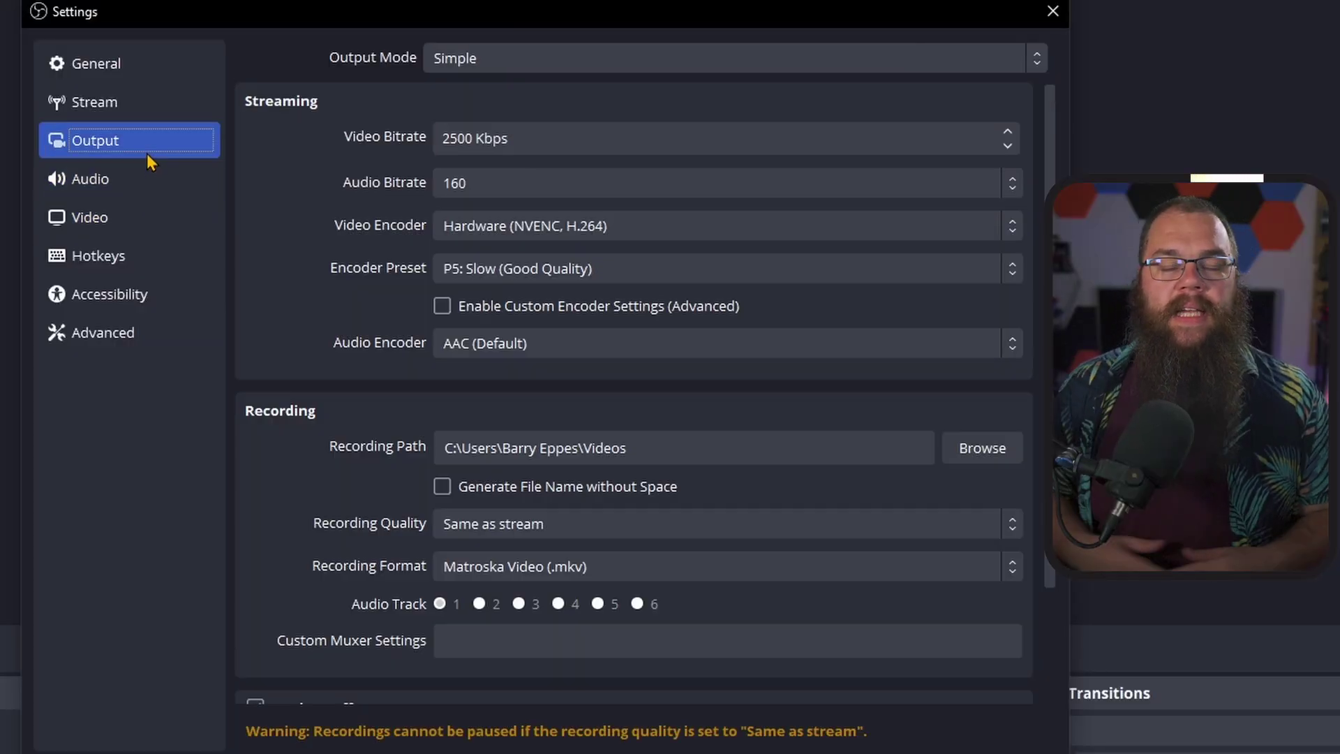
left_click(464, 60)
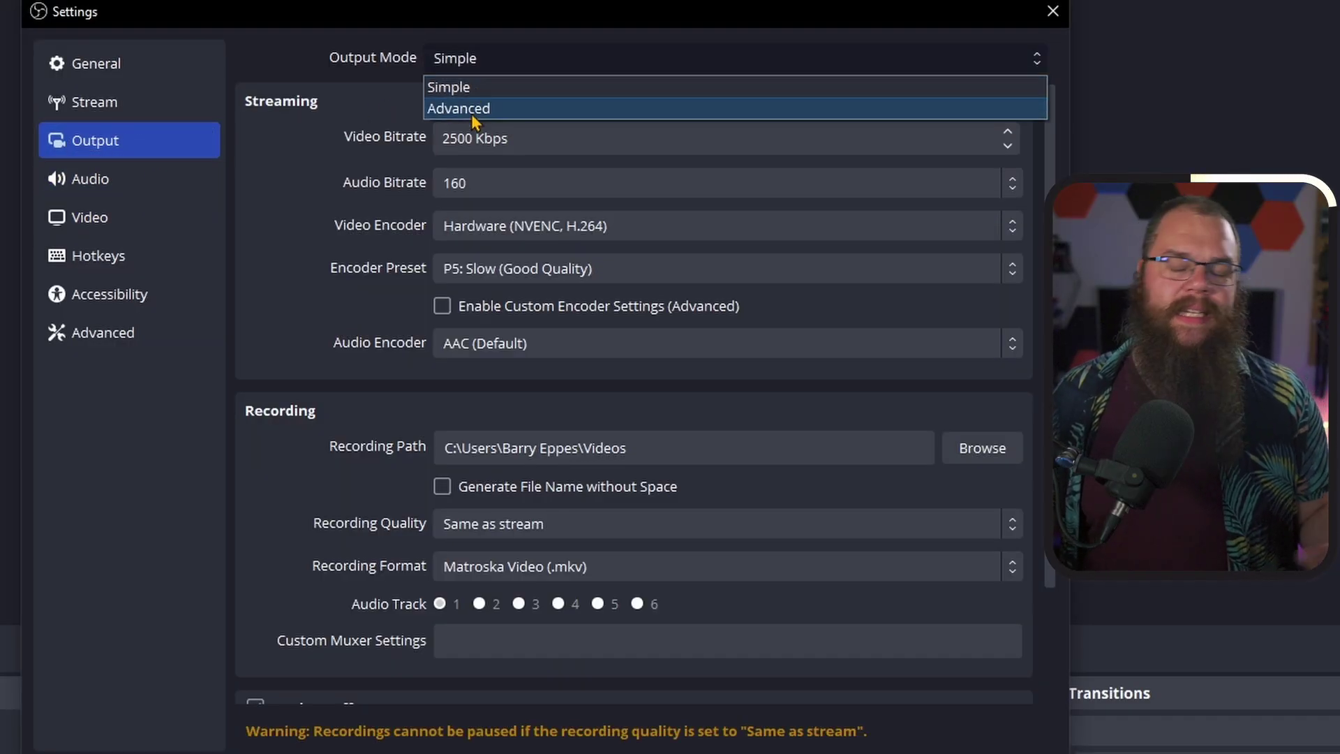
left_click(469, 110)
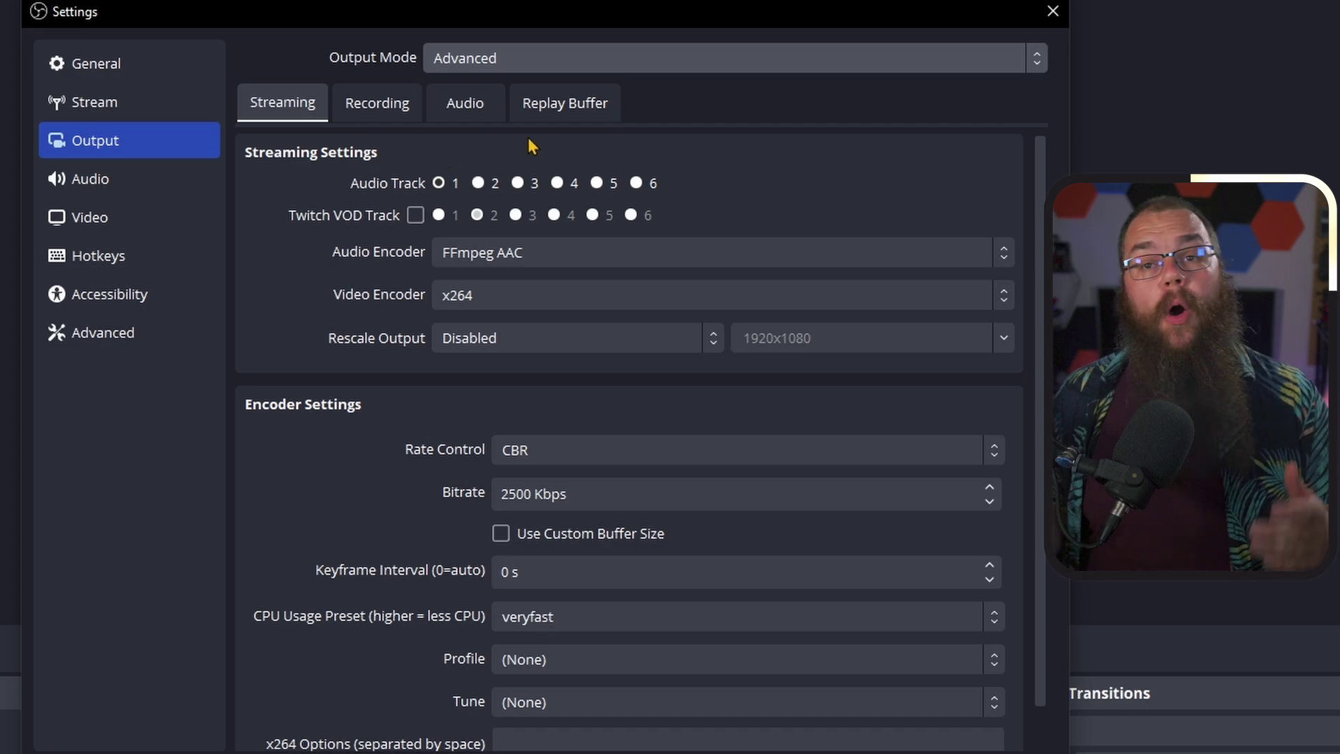
left_click(378, 108)
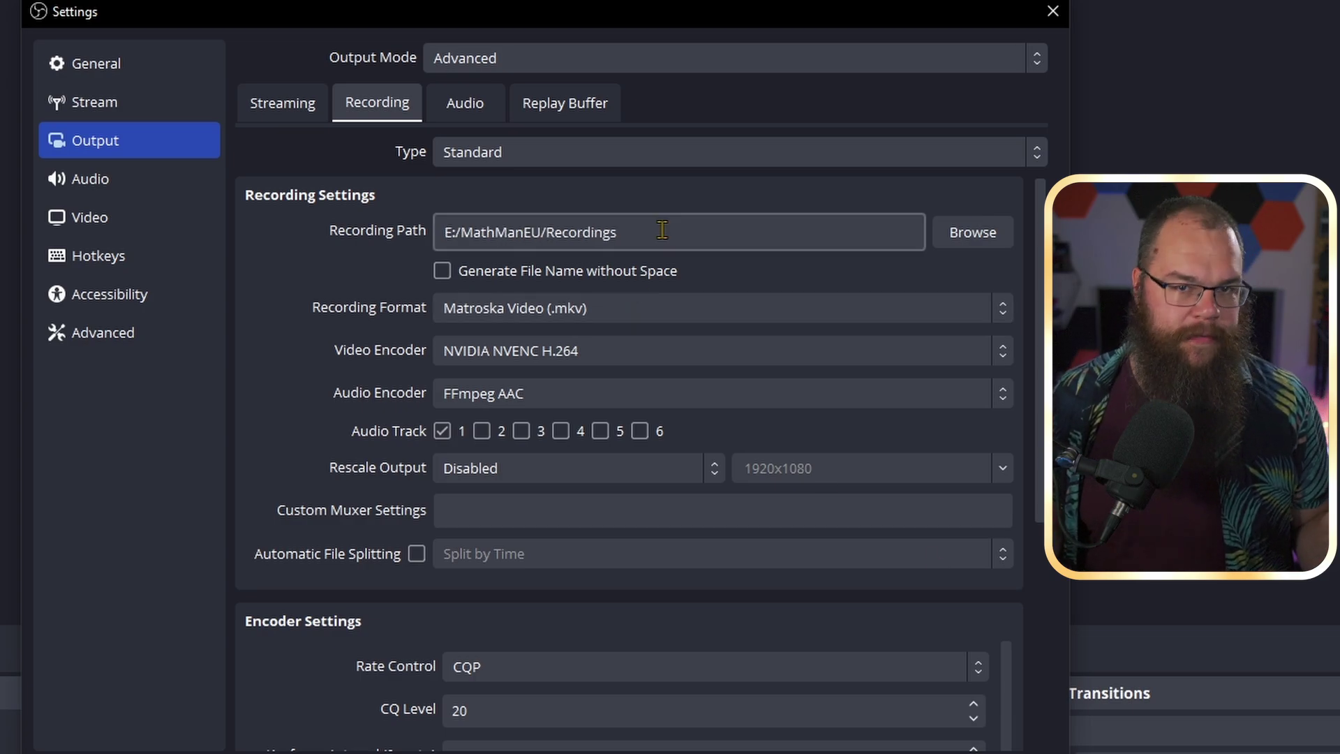
Check the recording format and video encoder options, and use FFmpeg AAC as the recording's audio encoder.
left_click(722, 299)
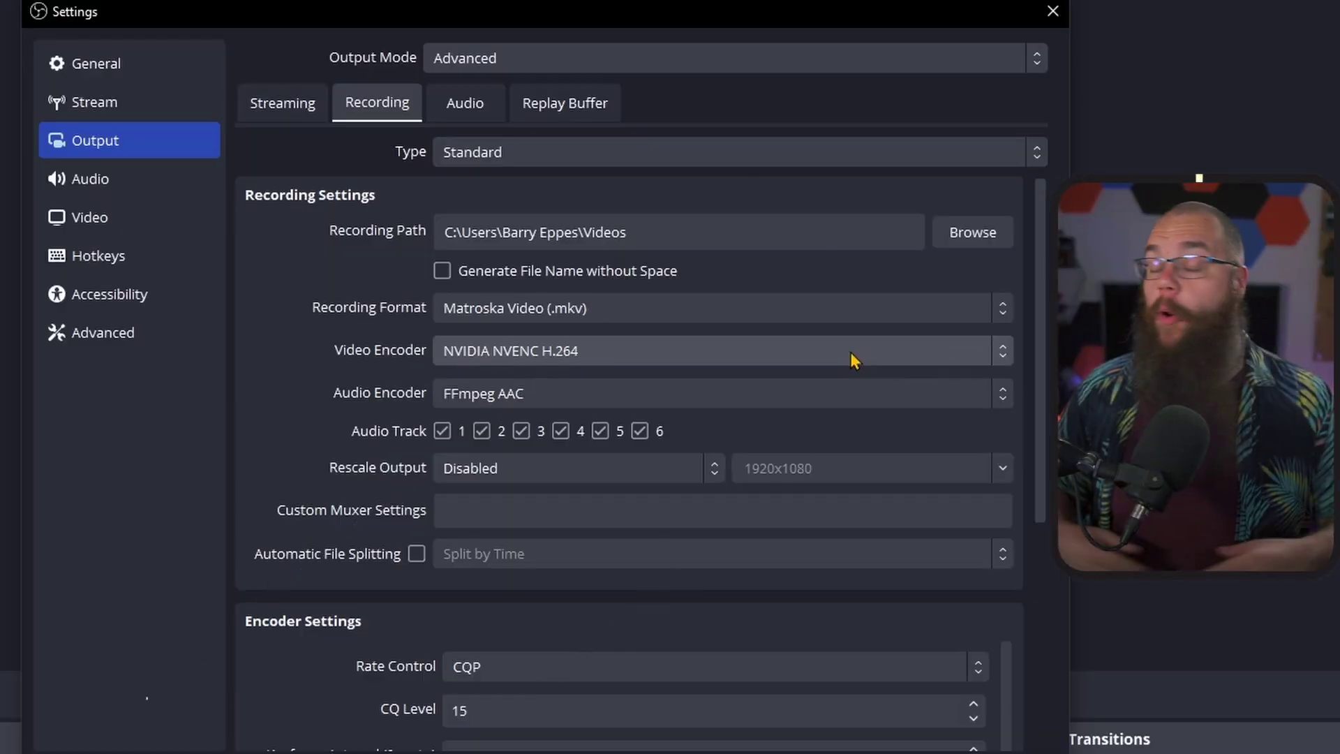
left_click(849, 349)
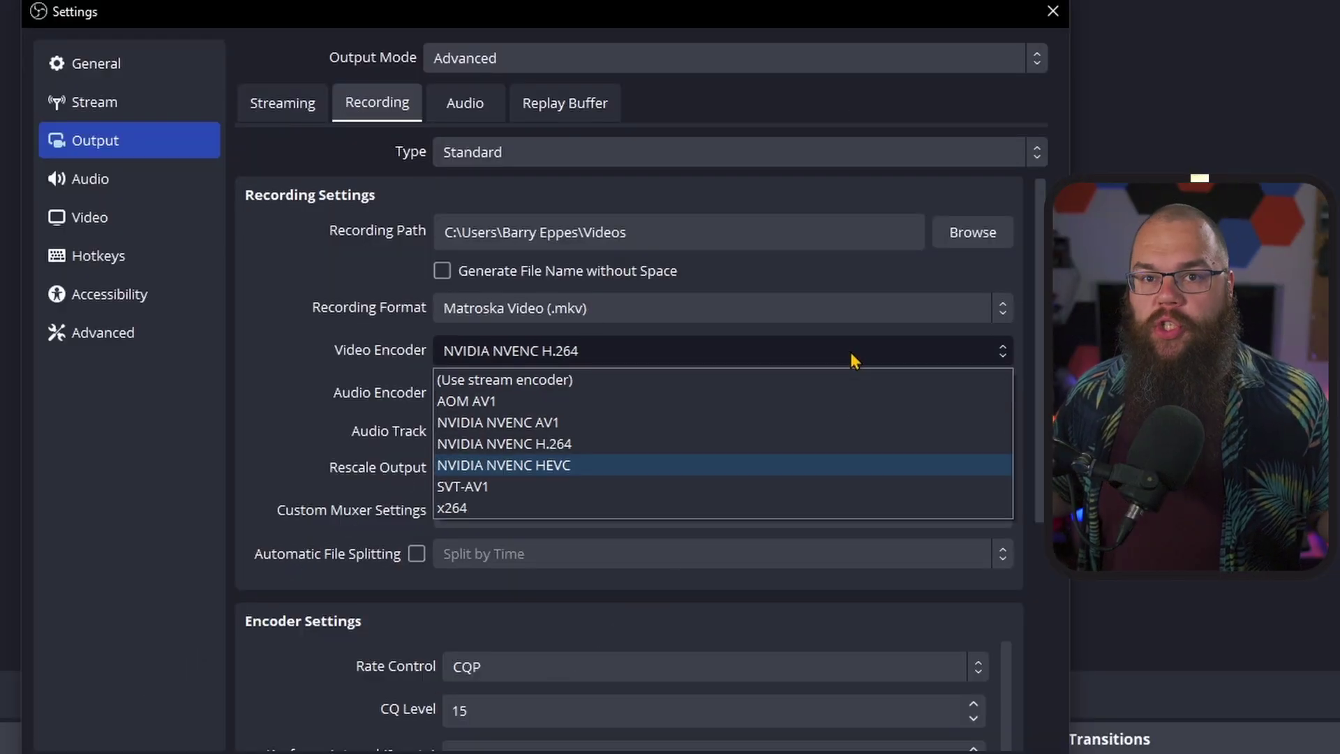
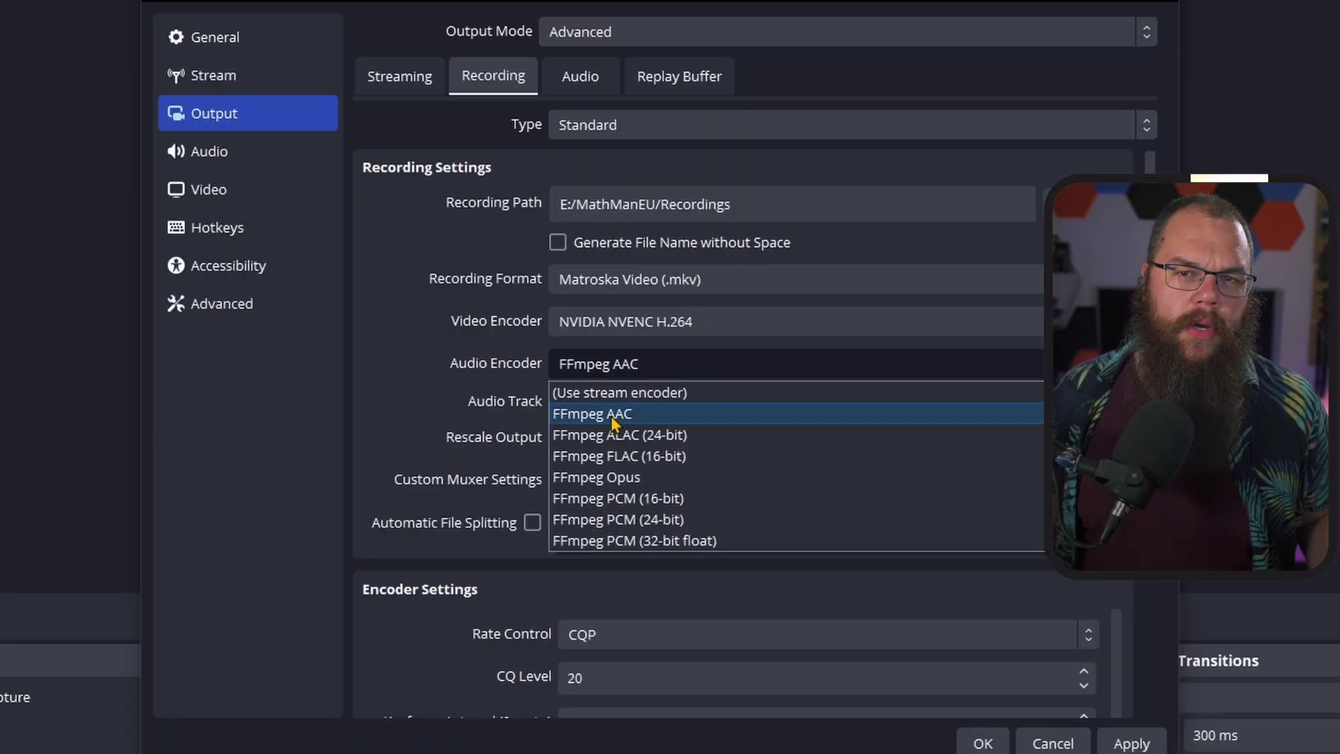
left_click(613, 416)
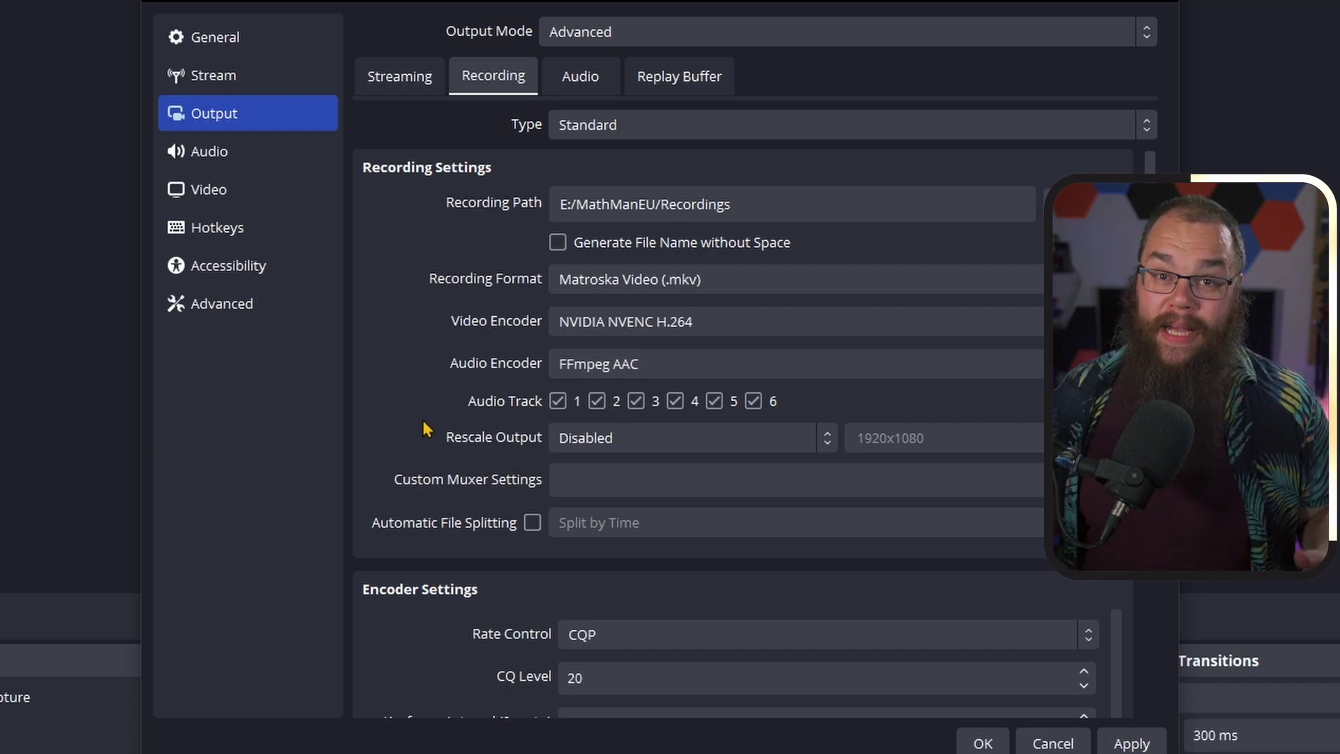
Set the recording encoder's rate control to CQP with a CQ level of 15.
scroll(440, 418, "down", 3)
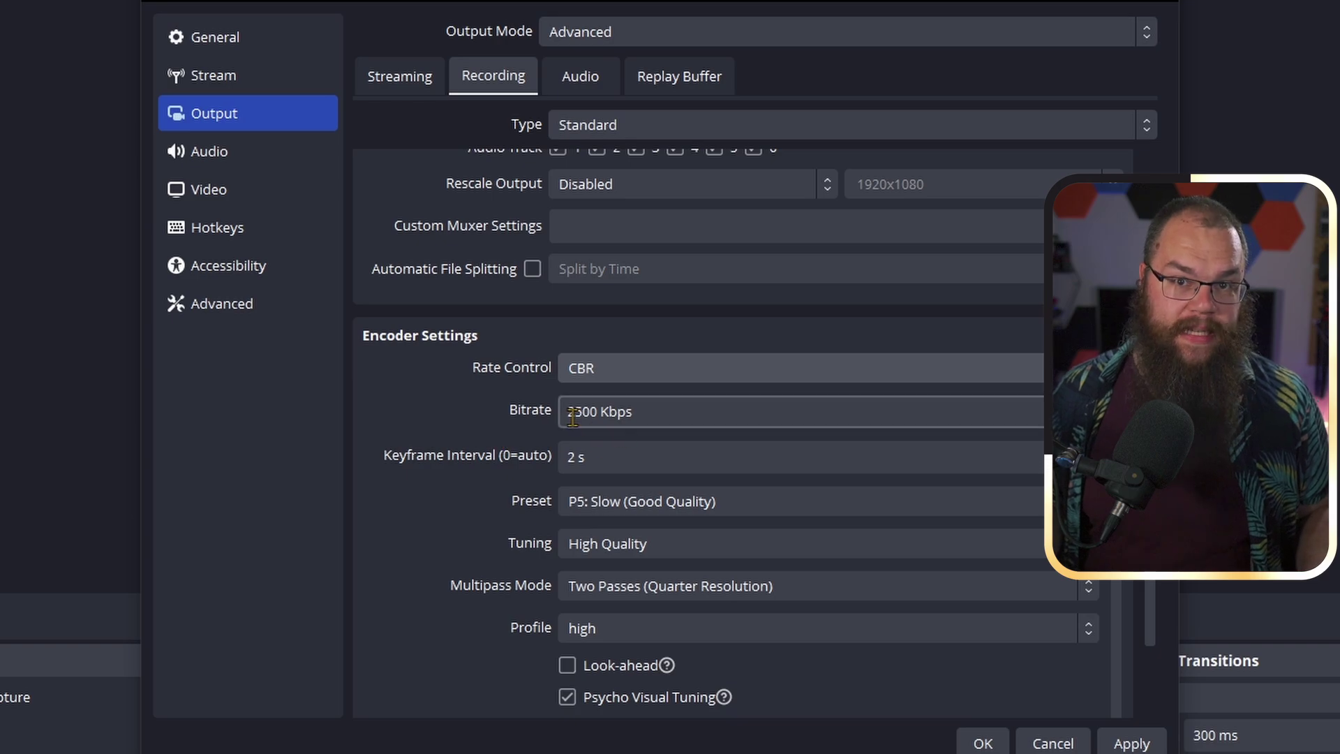
left_click(573, 418)
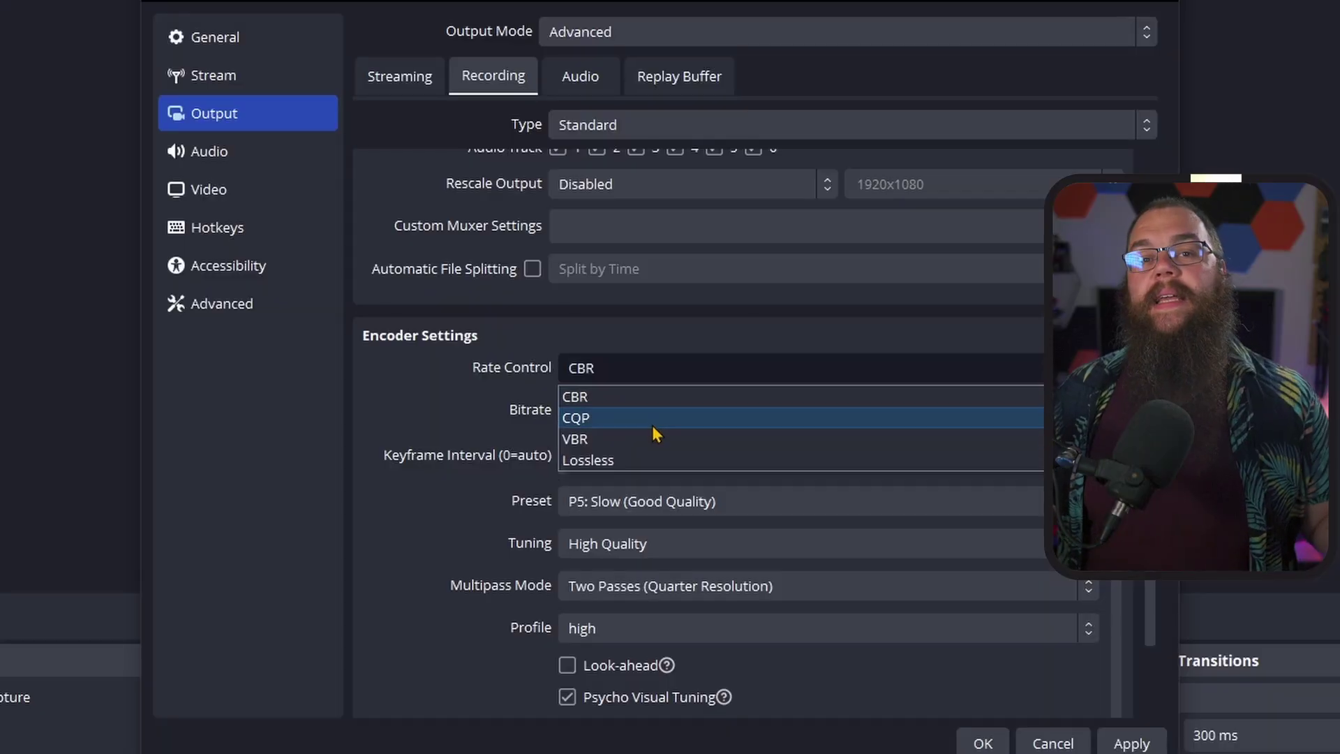
left_click(652, 419)
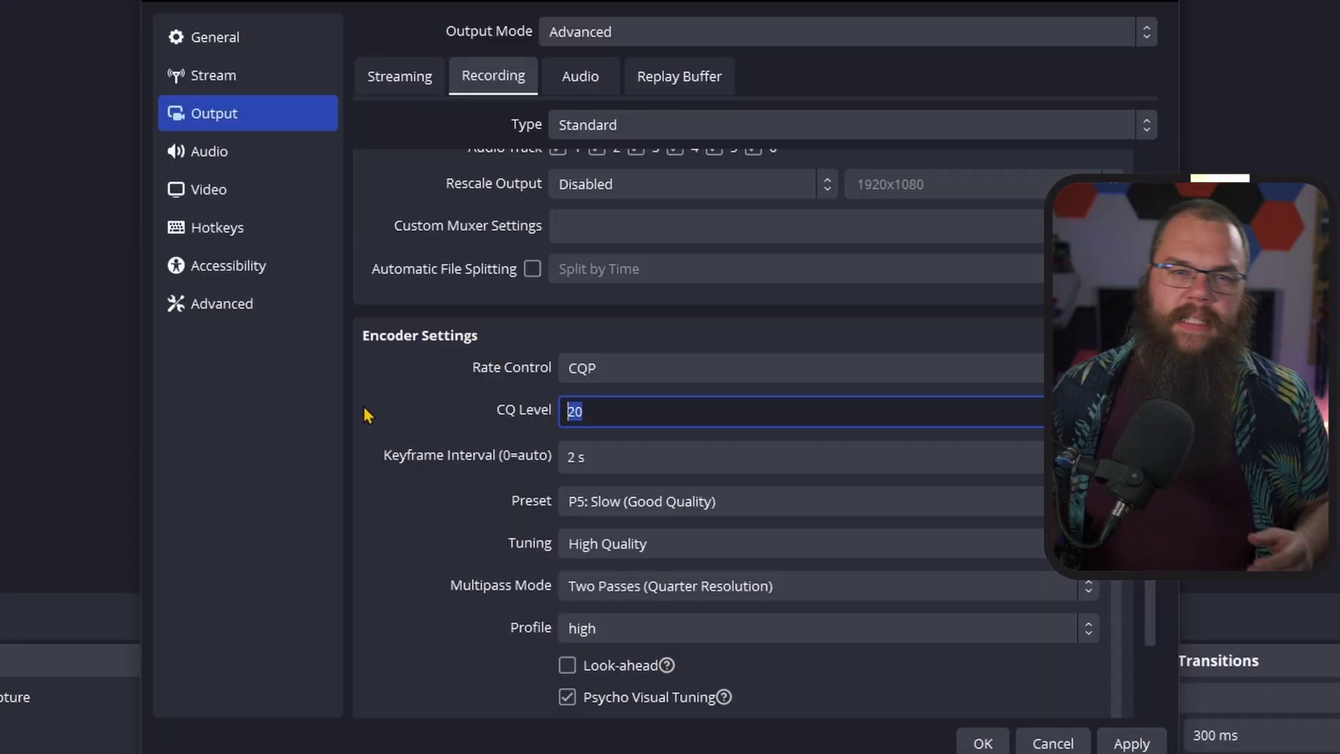
type("15")
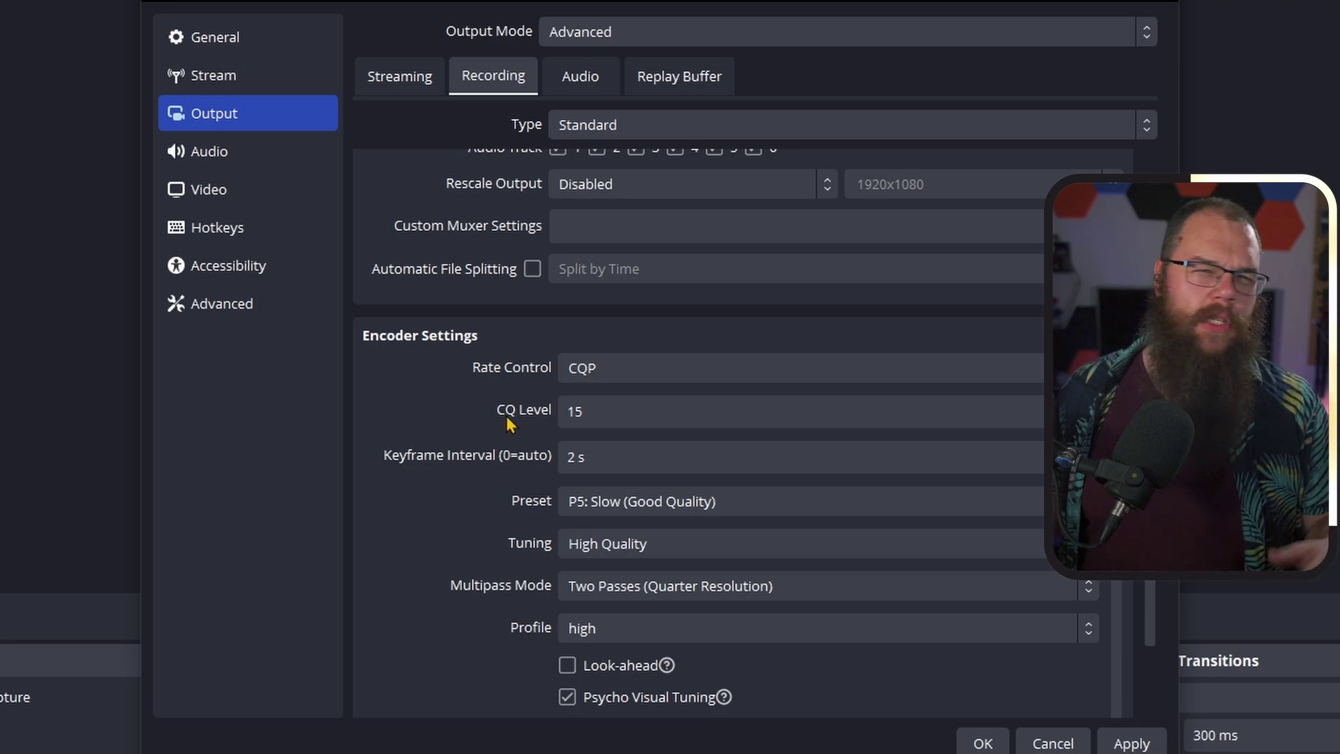
left_click(584, 410)
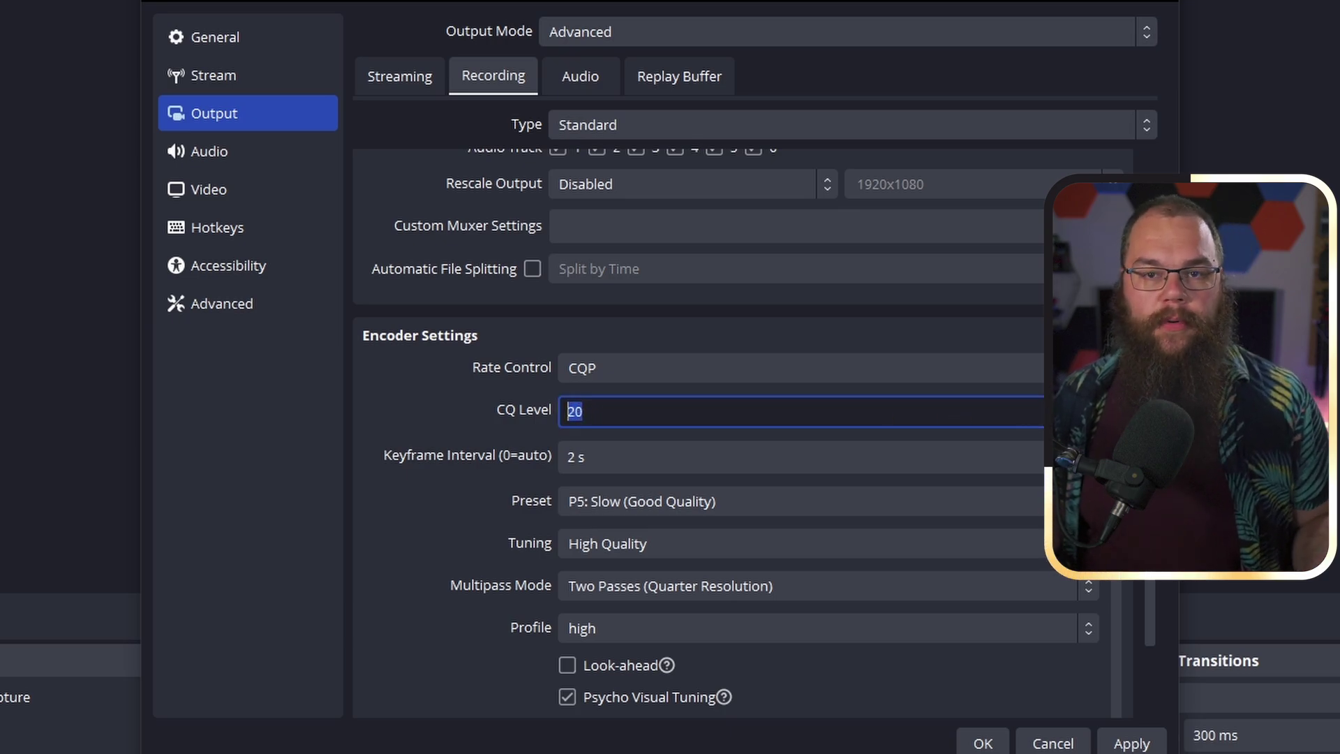
Set the recording encoder to preset P7: Slowest (Best Quality), multipass mode Two Passes (Full Resolution) and profile high.
left_click(587, 454)
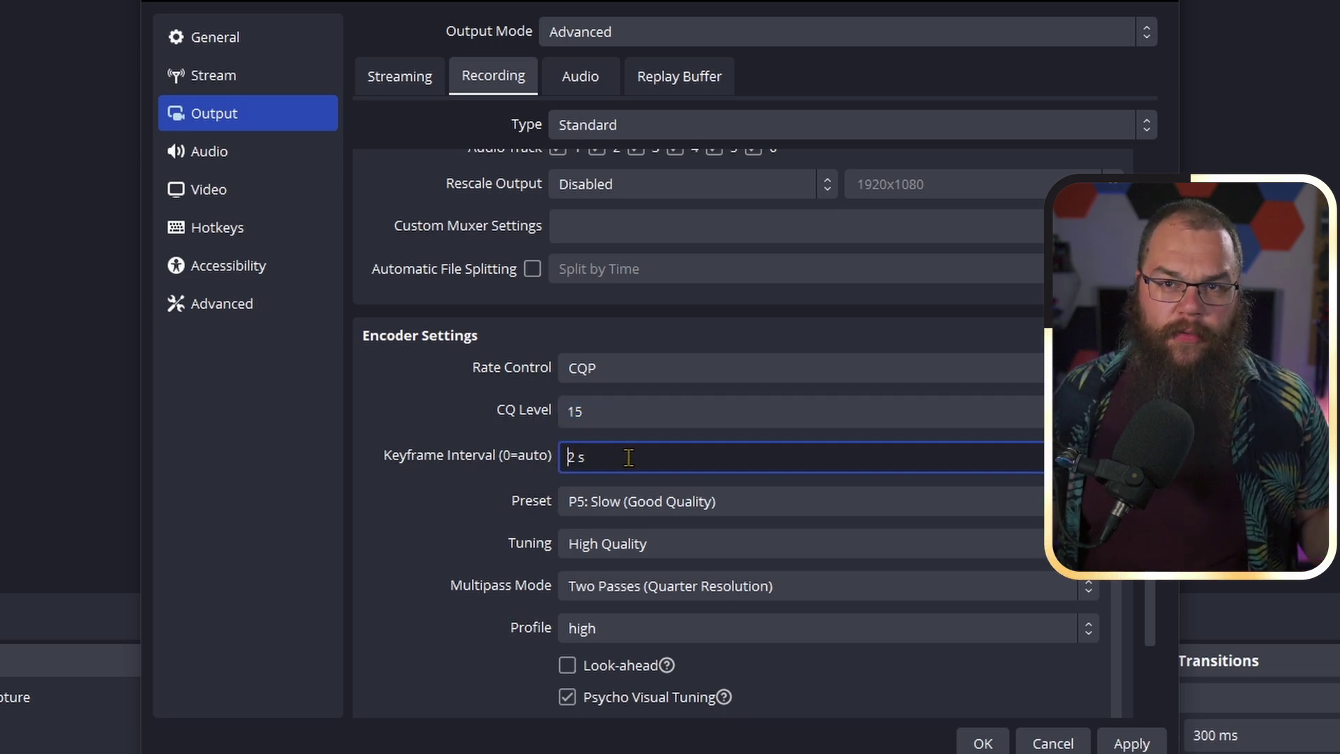
left_click(750, 507)
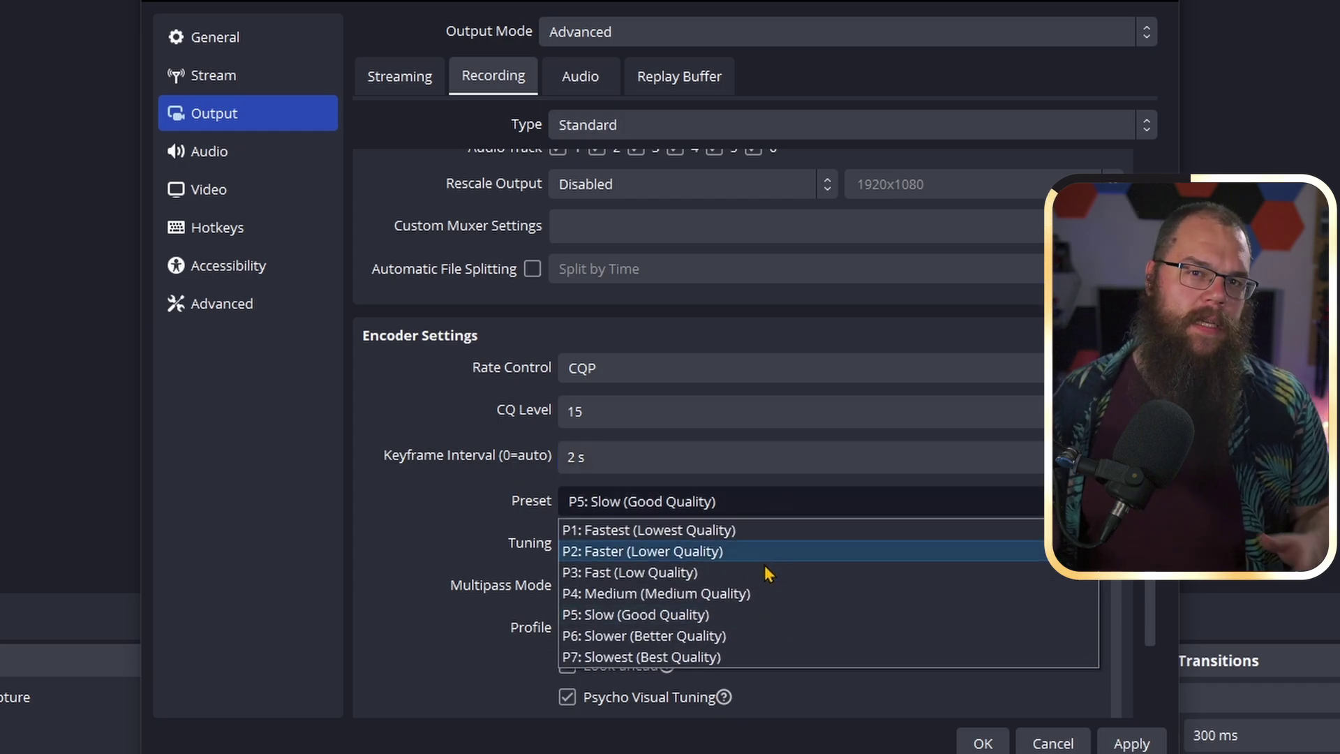
left_click(749, 656)
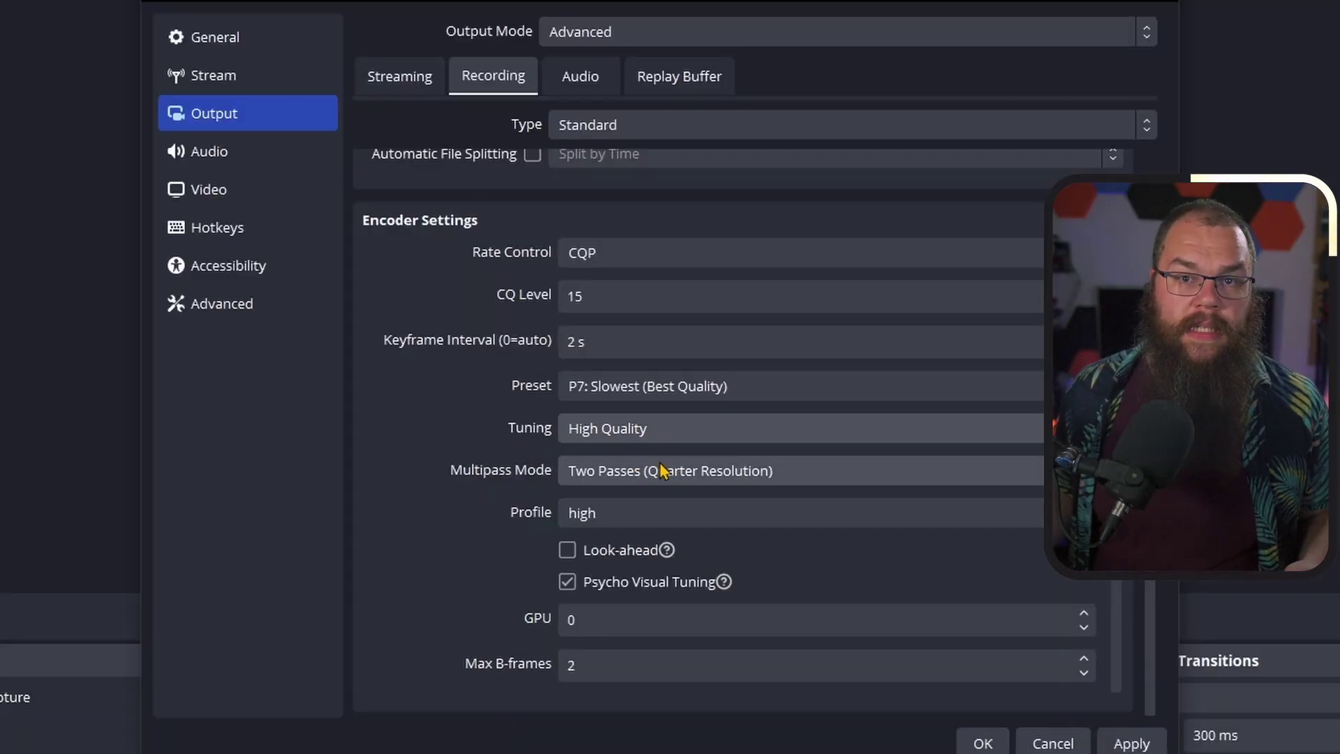
left_click(662, 469)
left_click(730, 541)
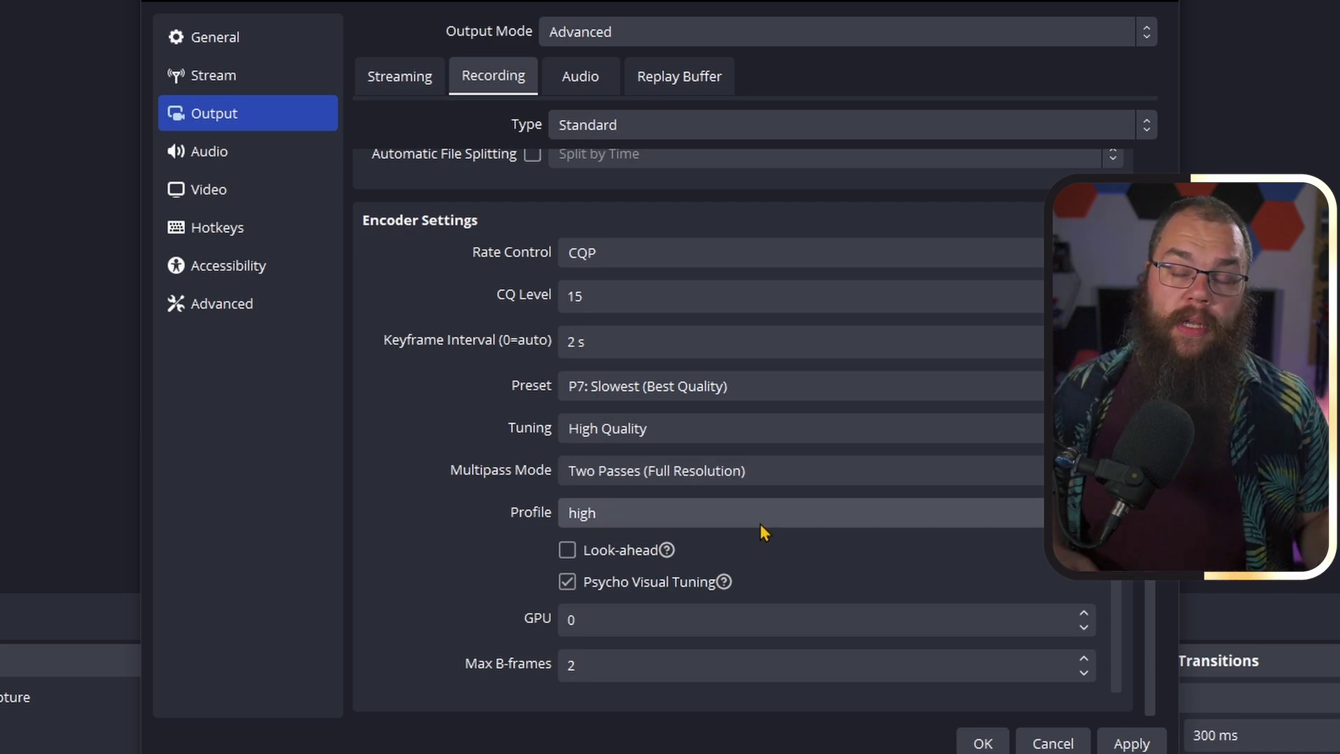
left_click(760, 528)
left_click(754, 543)
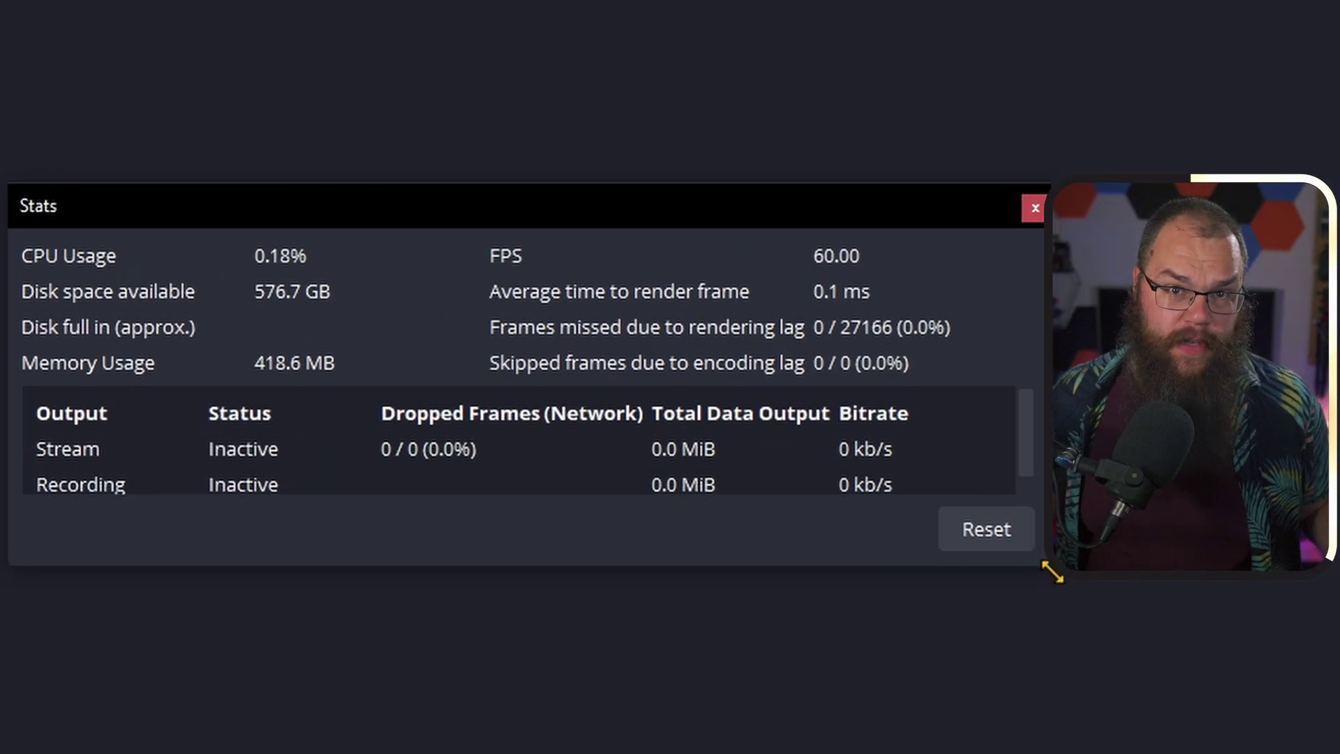
Enlarge the Stats window to show more of its output statistics.
left_click_drag(1046, 561, 1303, 750)
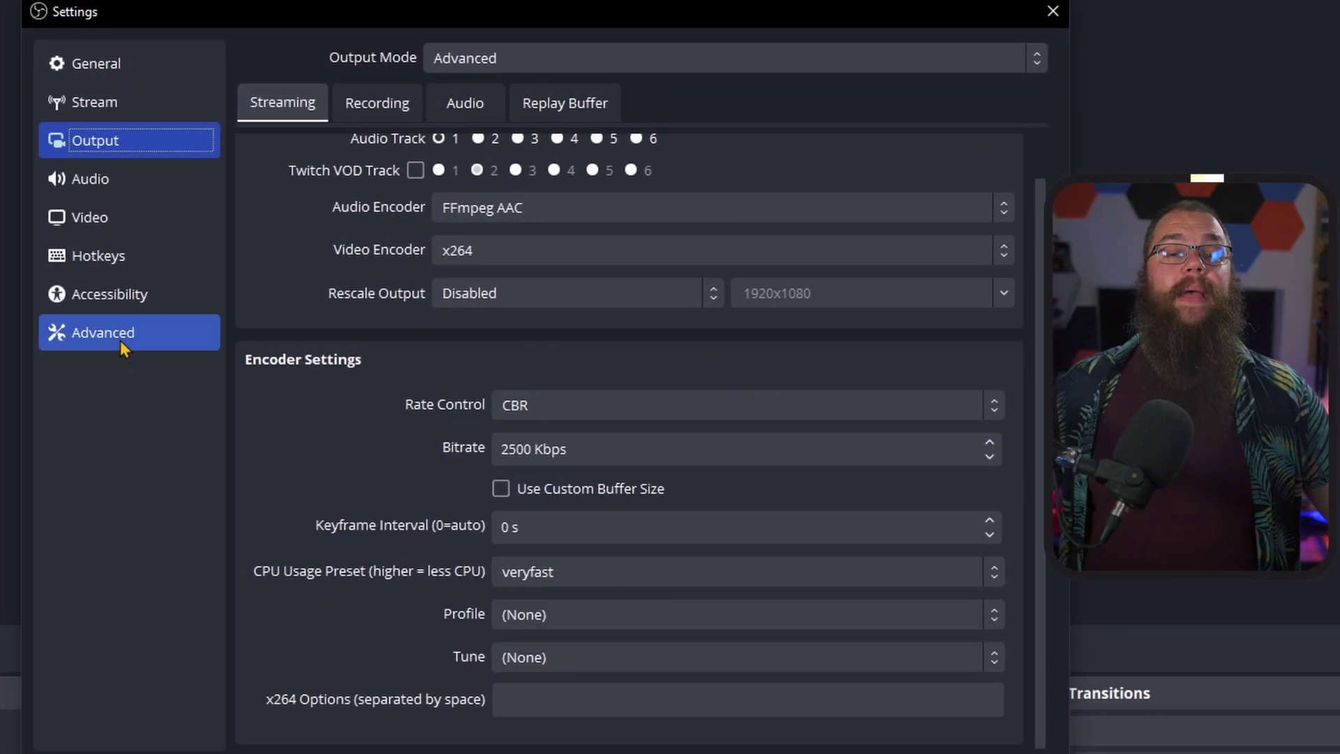
In the advanced settings, replace the recording's filename formatting with "Bad. Very bad." and clear the field again.
left_click(121, 344)
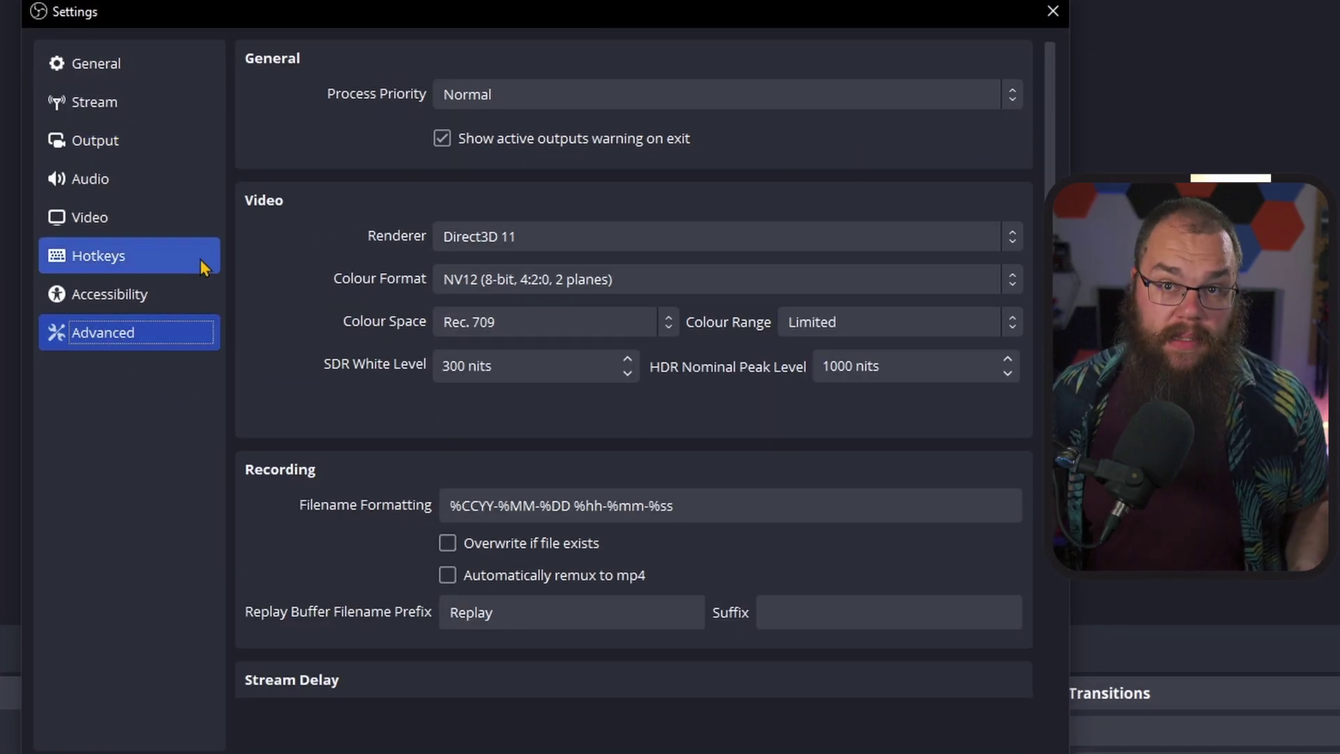
scroll(298, 202, "down", 3)
scroll(298, 202, "up", 3)
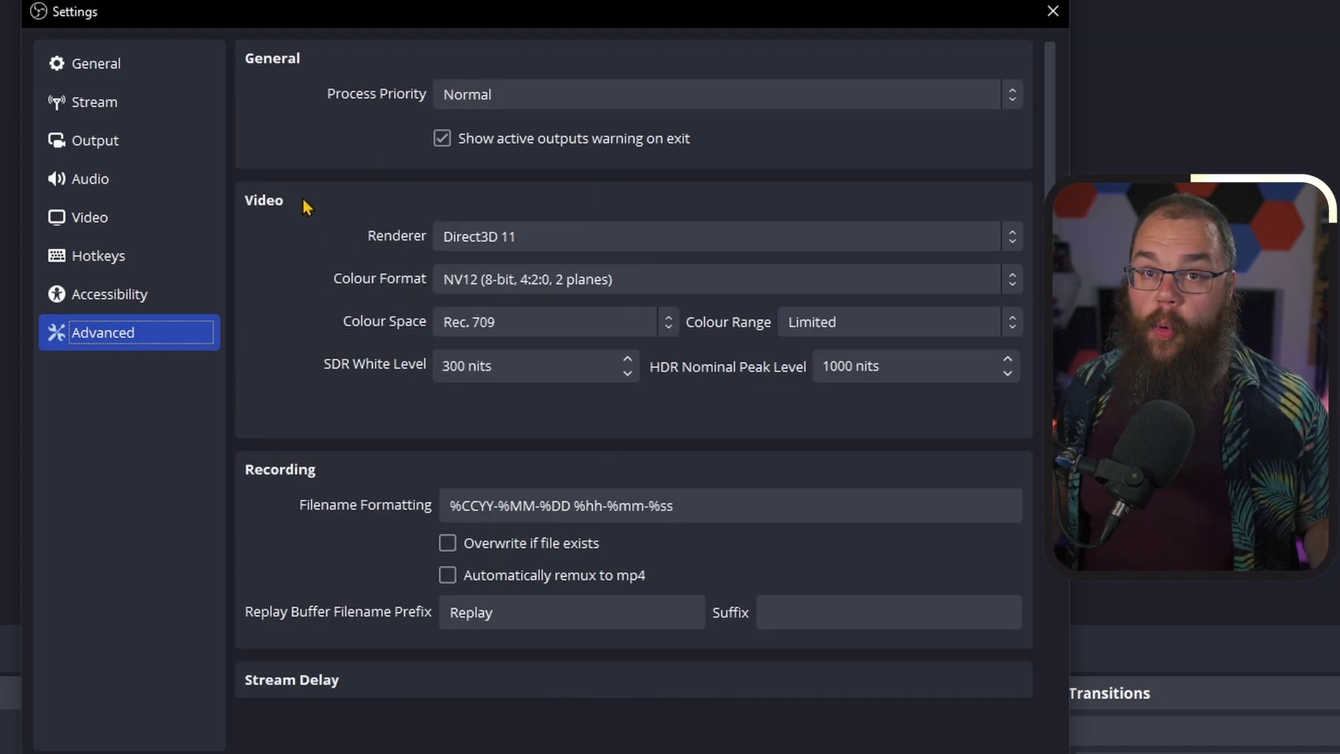
scroll(466, 100, "down", 1)
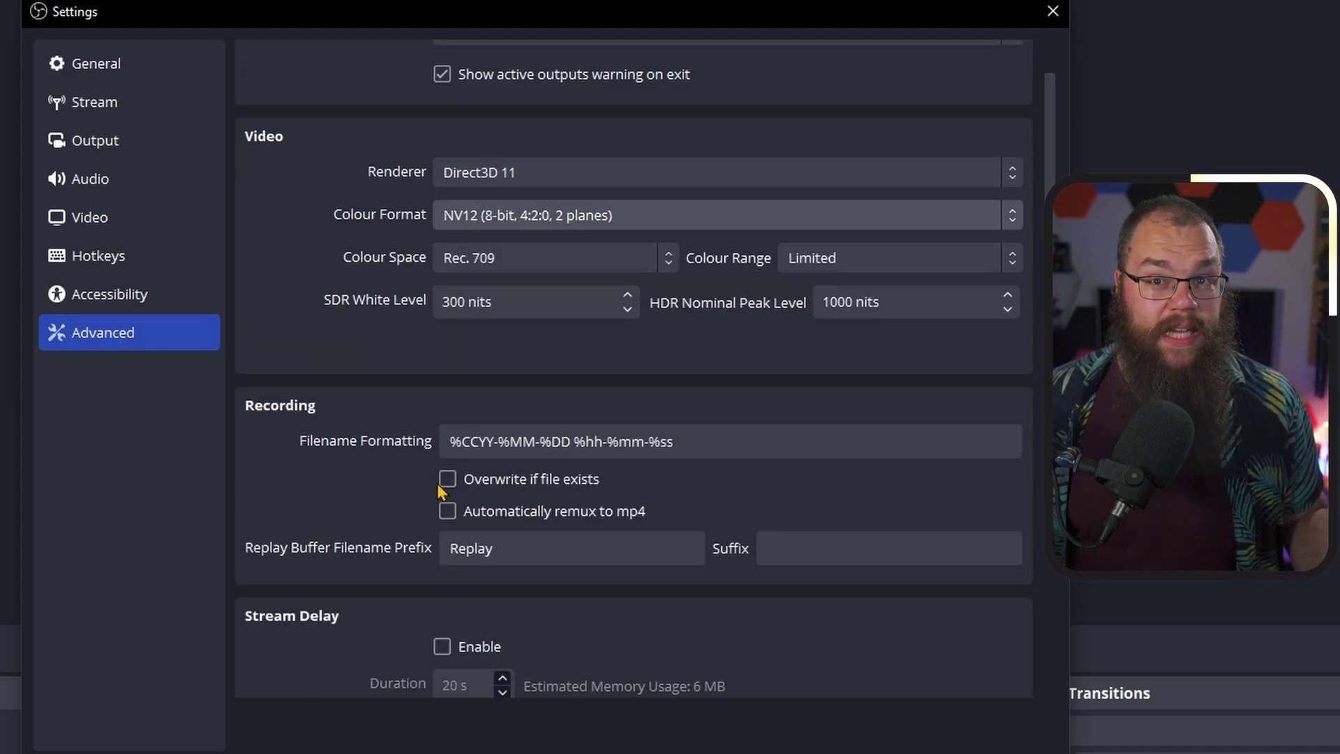
left_click_drag(698, 446, 619, 450)
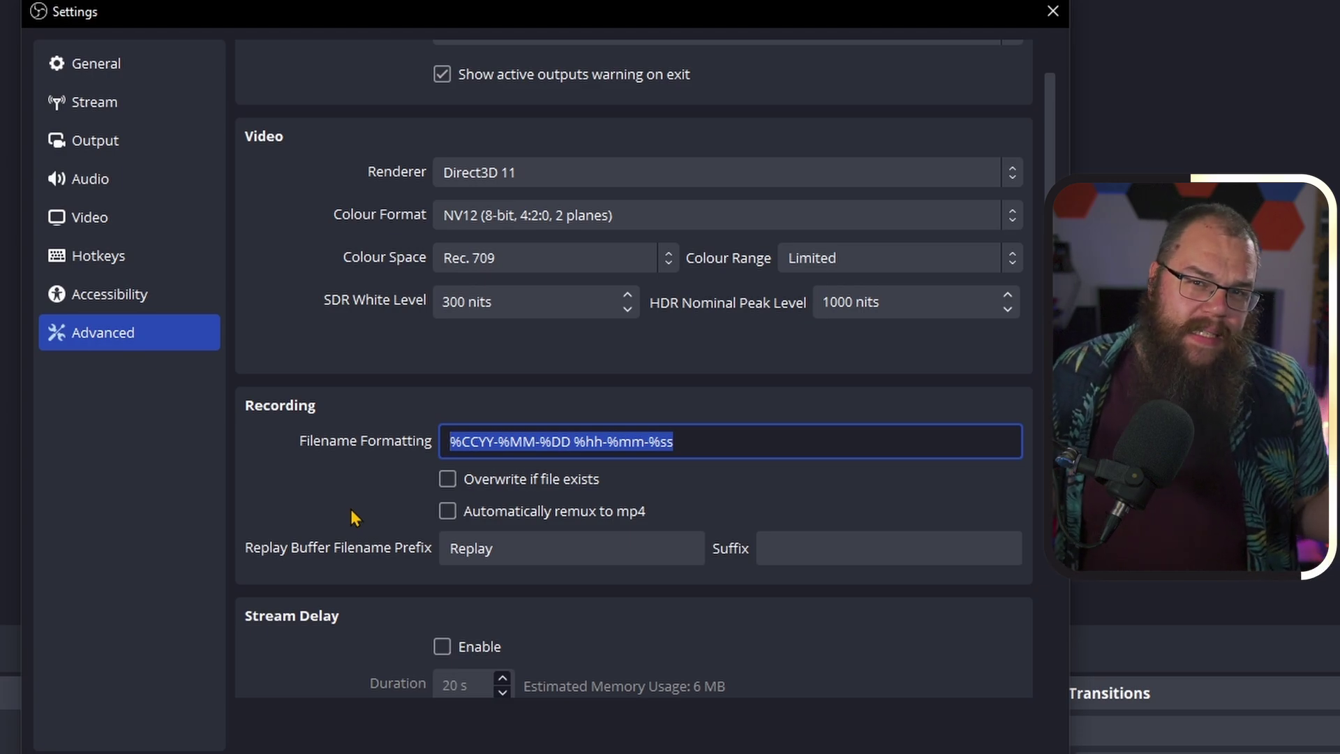
key("BackSpace")
type("Ba")
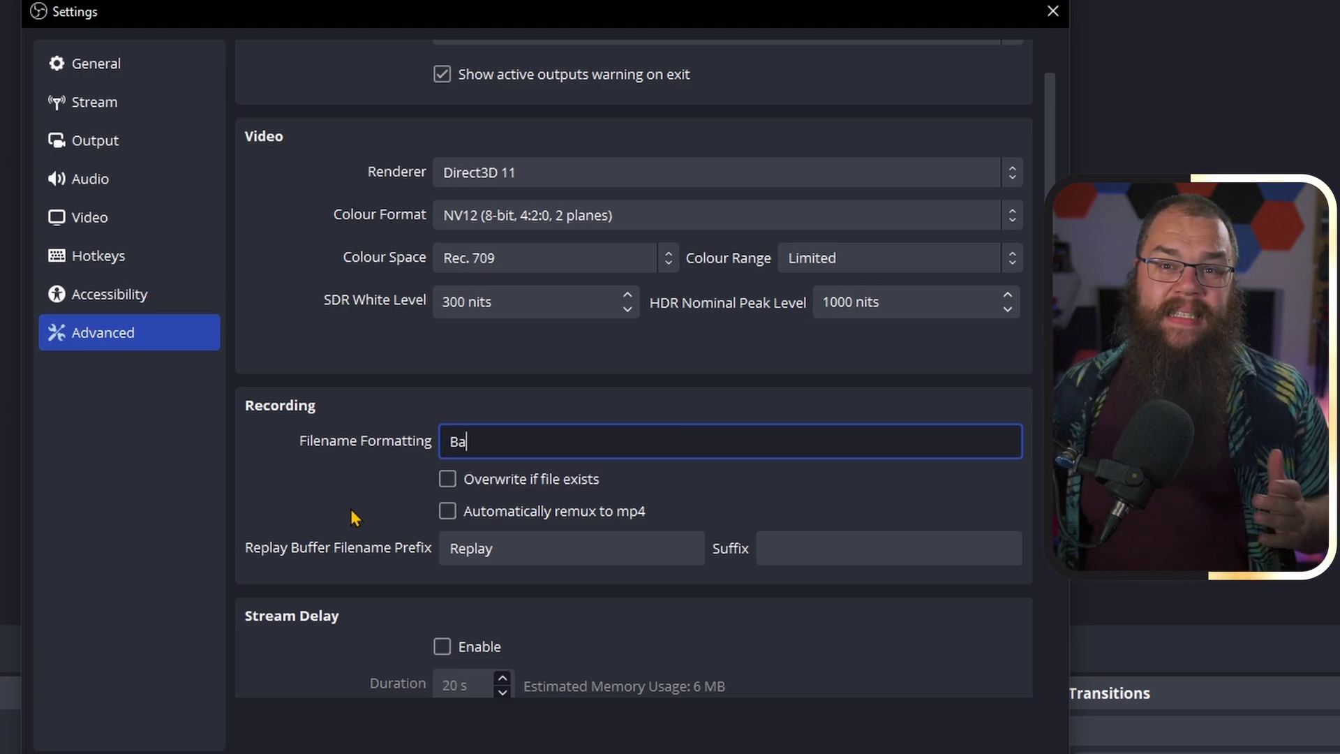
type("d. Very bad.")
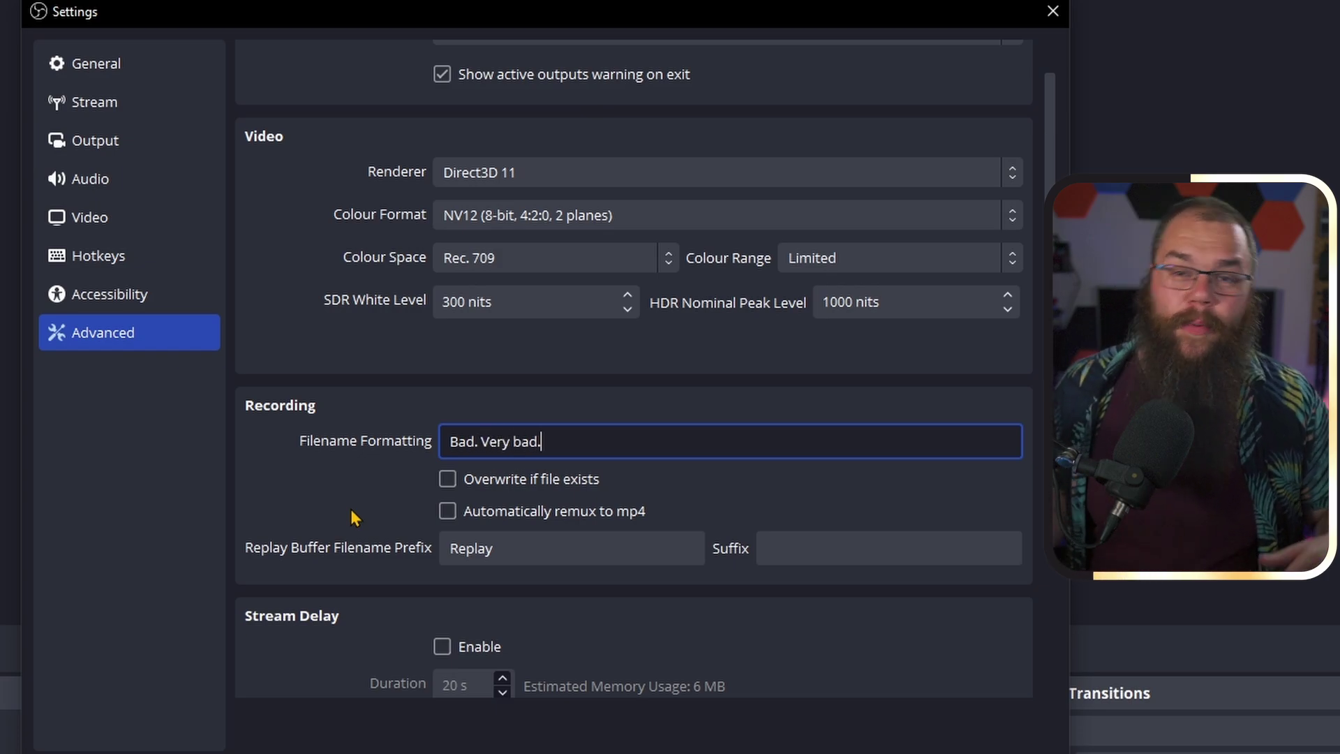
key("ctrl+a")
key("BackSpace")
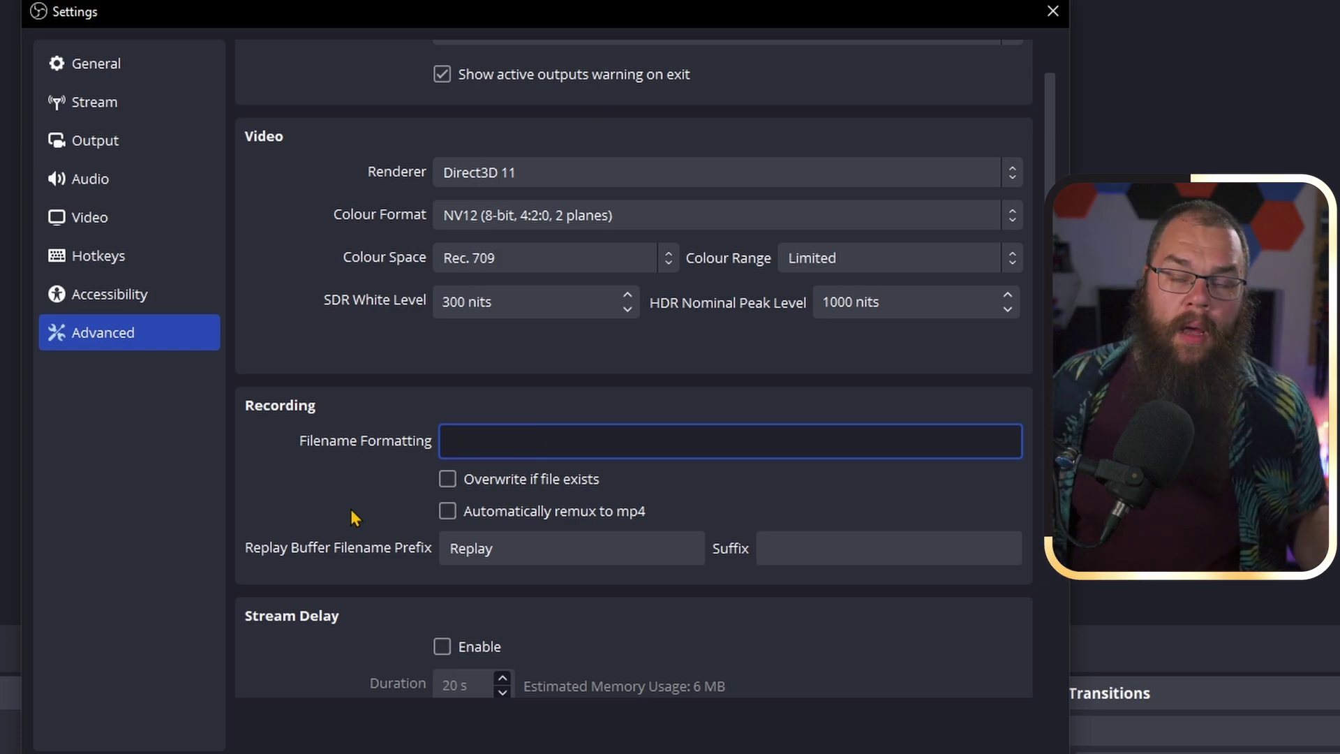
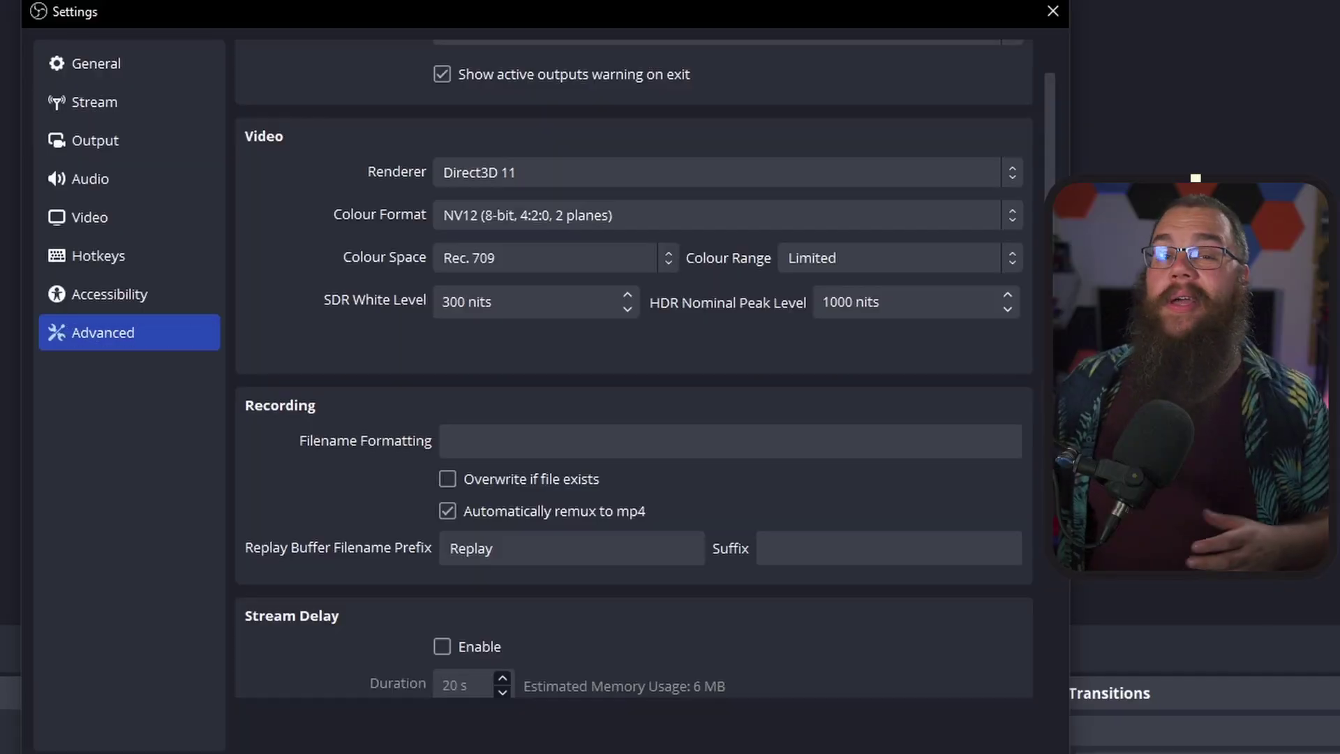
Leave the settings, view the Remux Recordings dialog and close it without adding a file.
key("Escape")
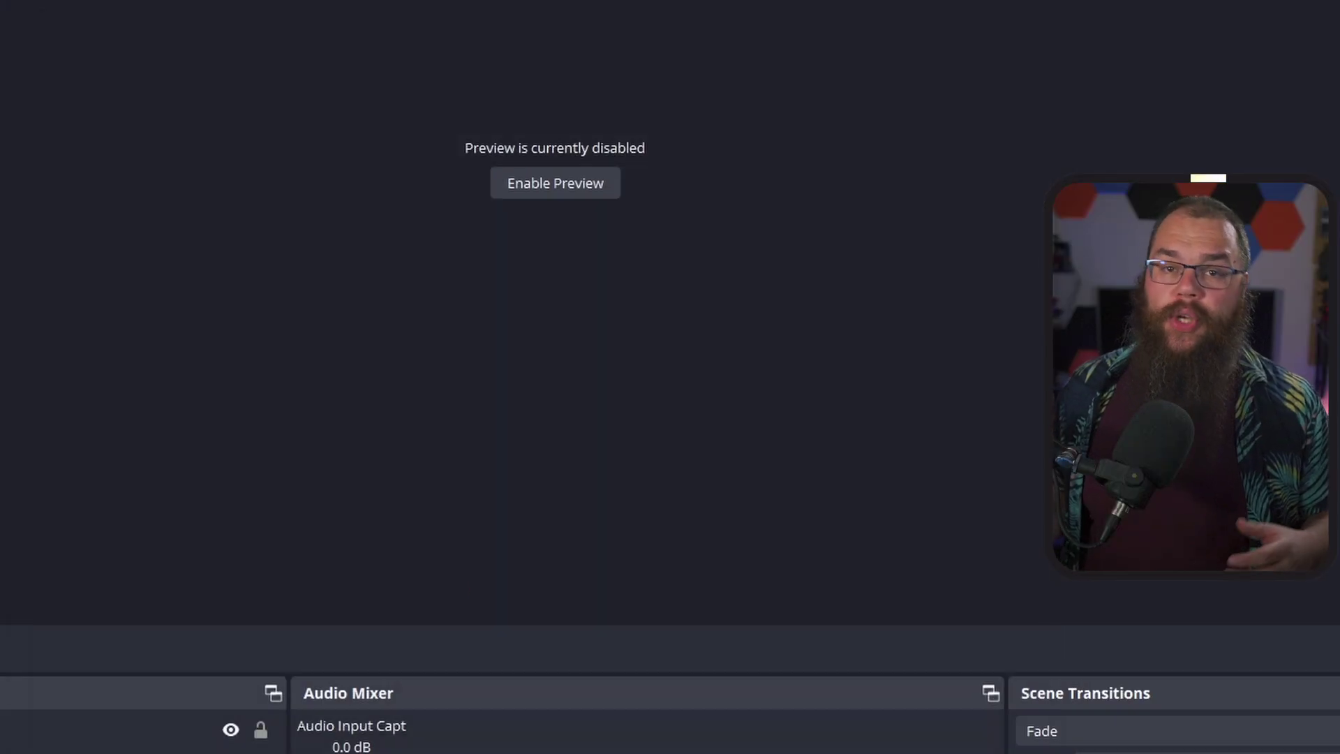
left_click(126, 206)
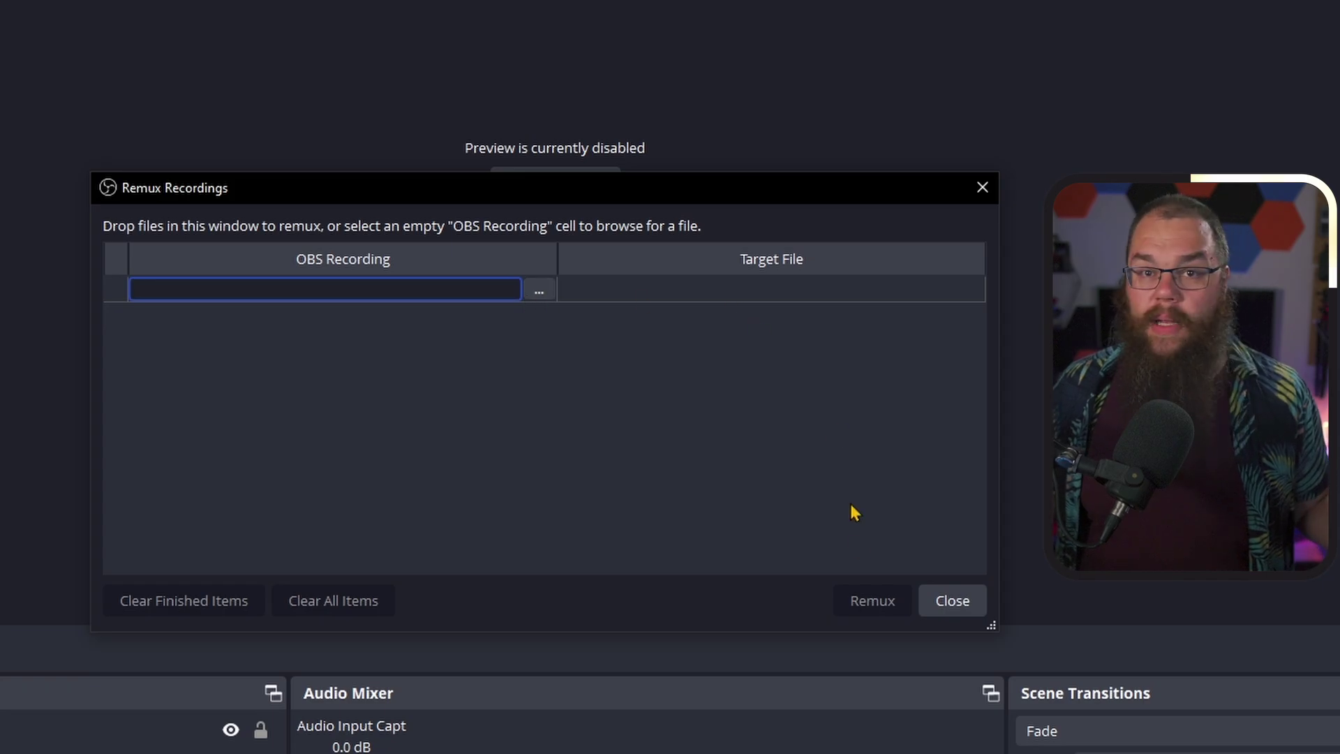
left_click(924, 606)
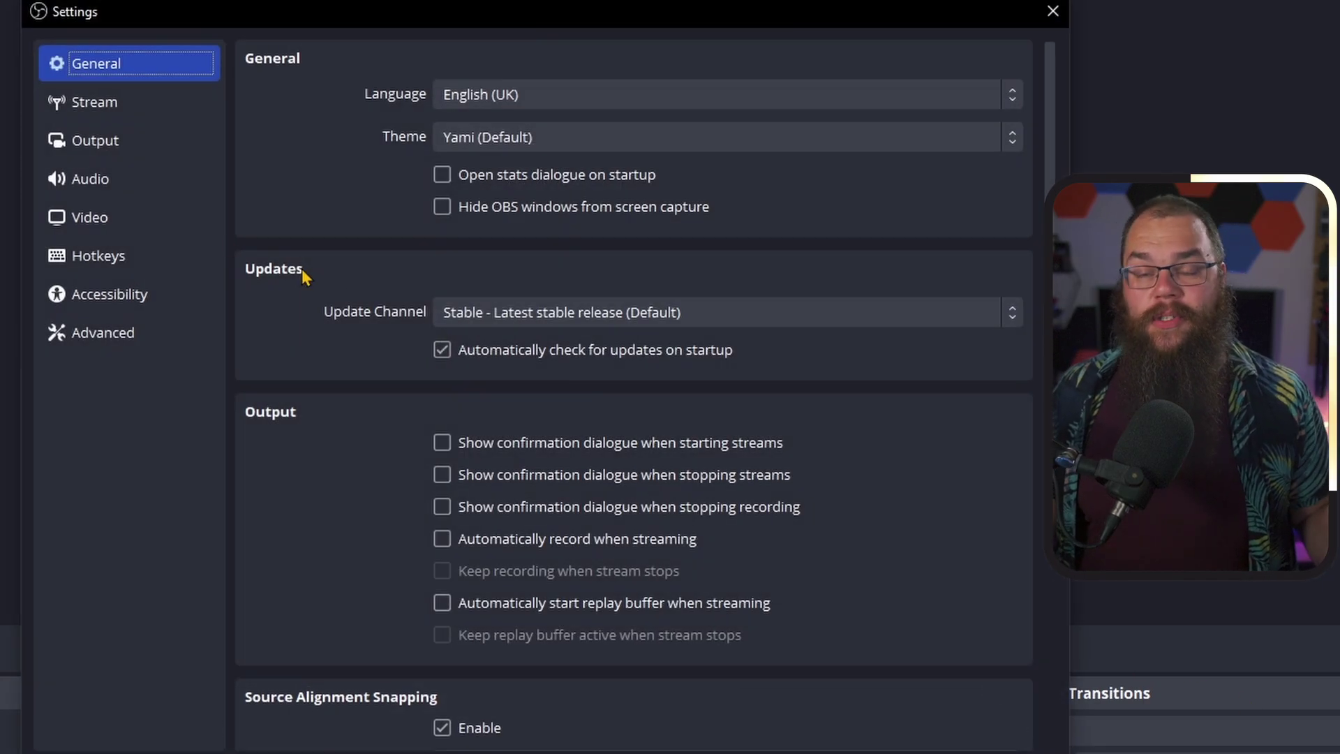
Set the audio sample rate to 48 kHz in the audio settings.
left_click(108, 180)
left_click(508, 104)
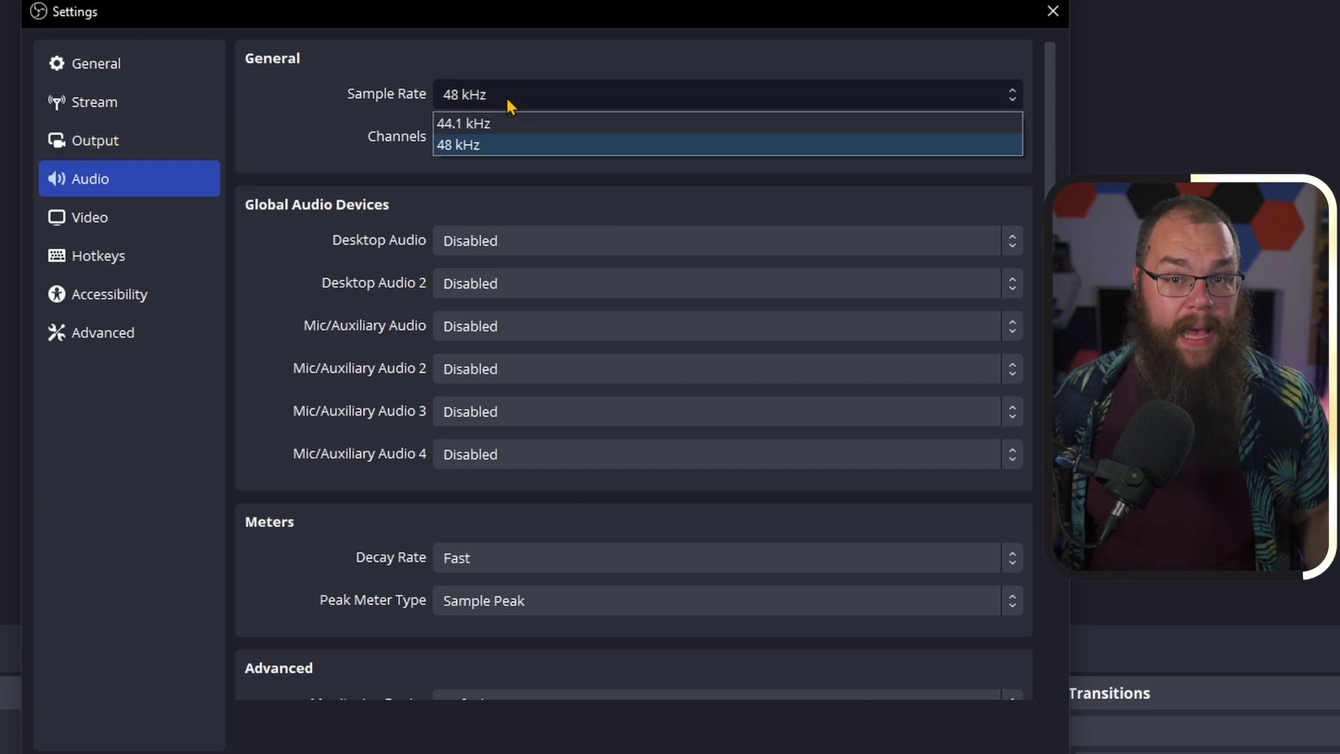
left_click(498, 147)
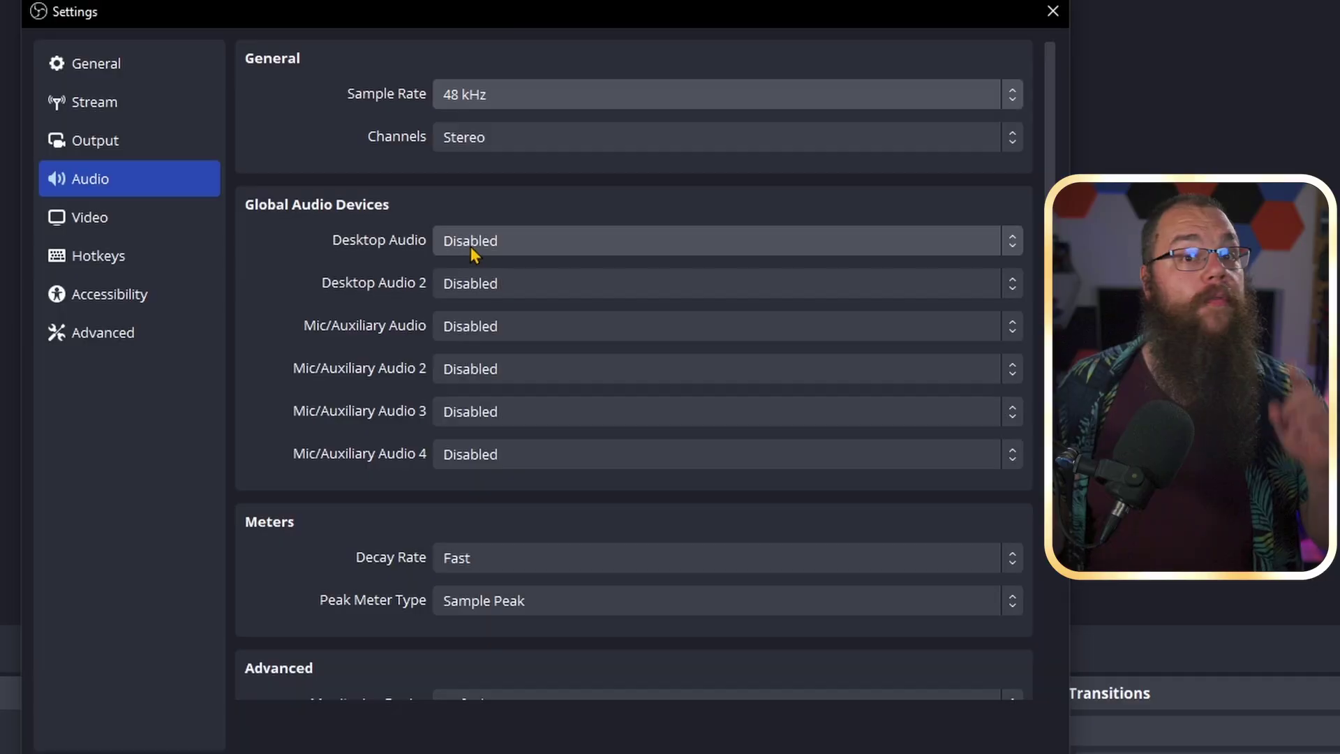
Set Desktop Audio to Headphones (Arctis Pro Wireless Game) and Mic/Auxiliary Audio to DLZ Creator 1-2 (DLZ Creator).
left_click(472, 250)
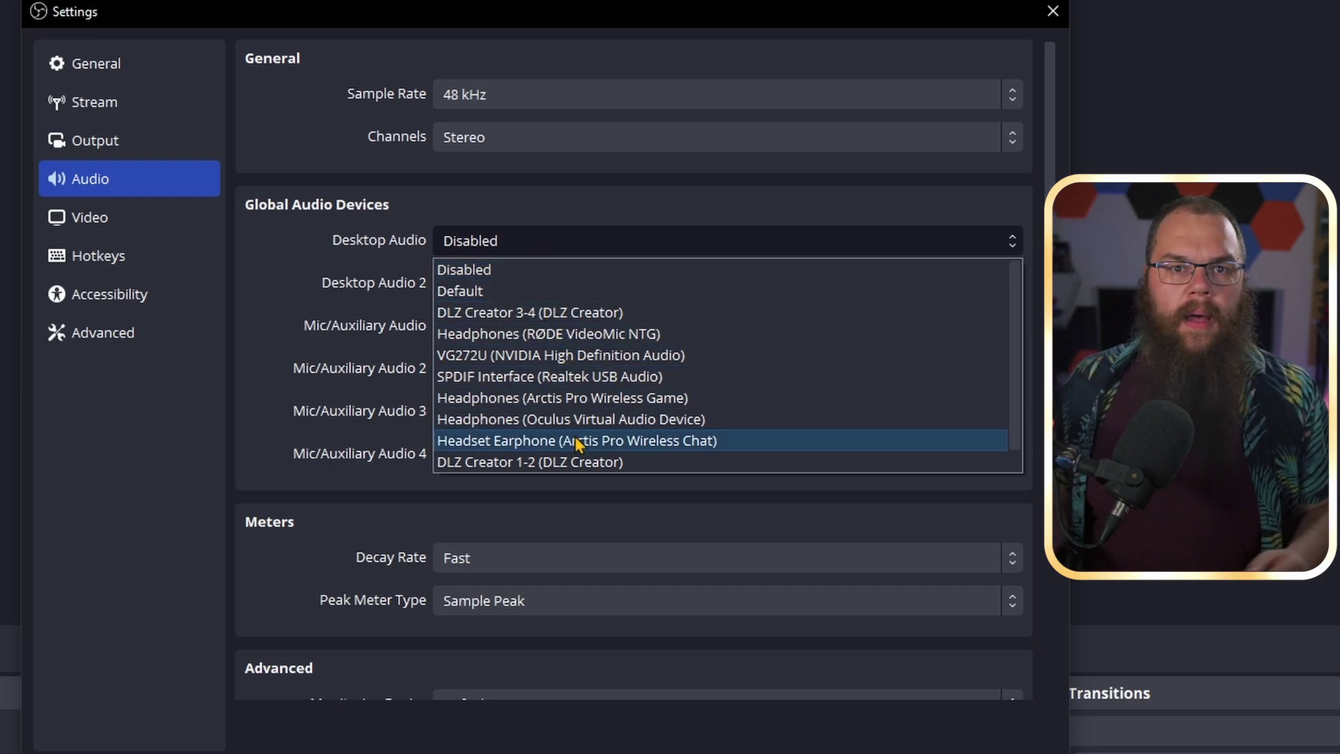
left_click(582, 399)
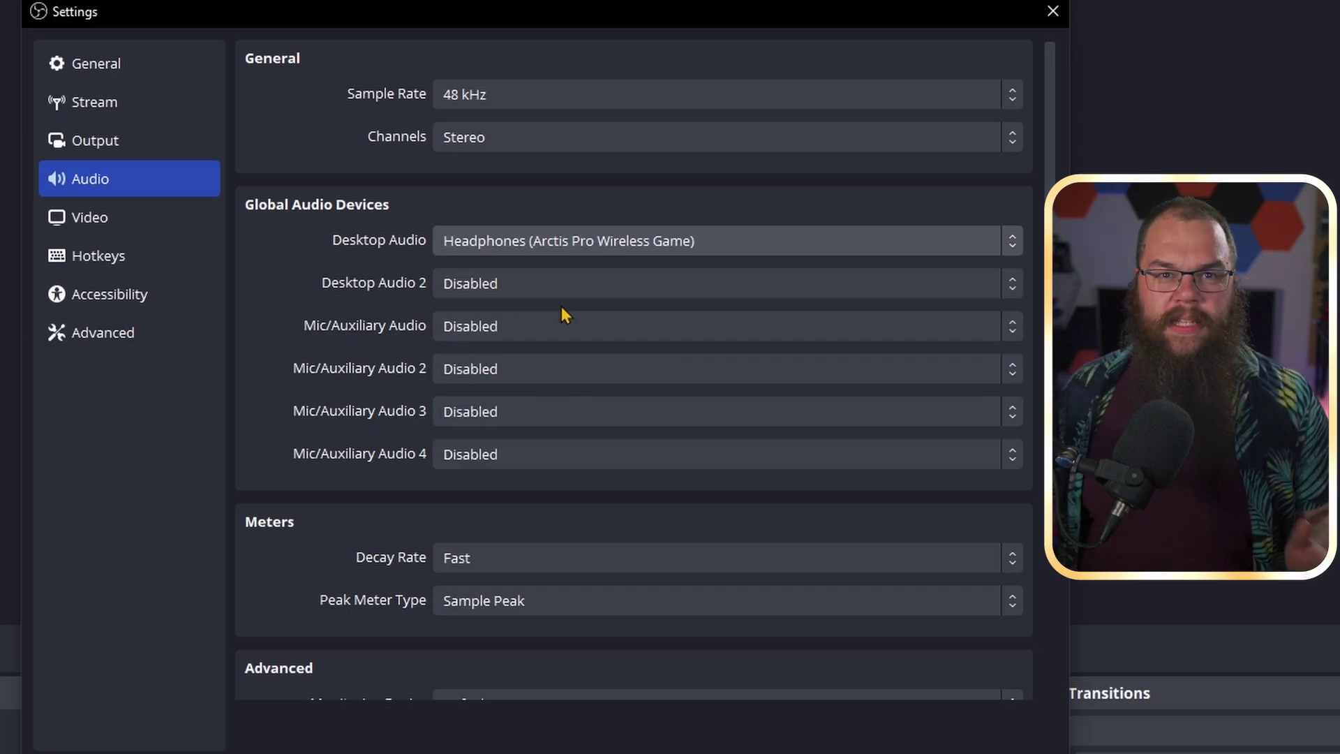
left_click(542, 337)
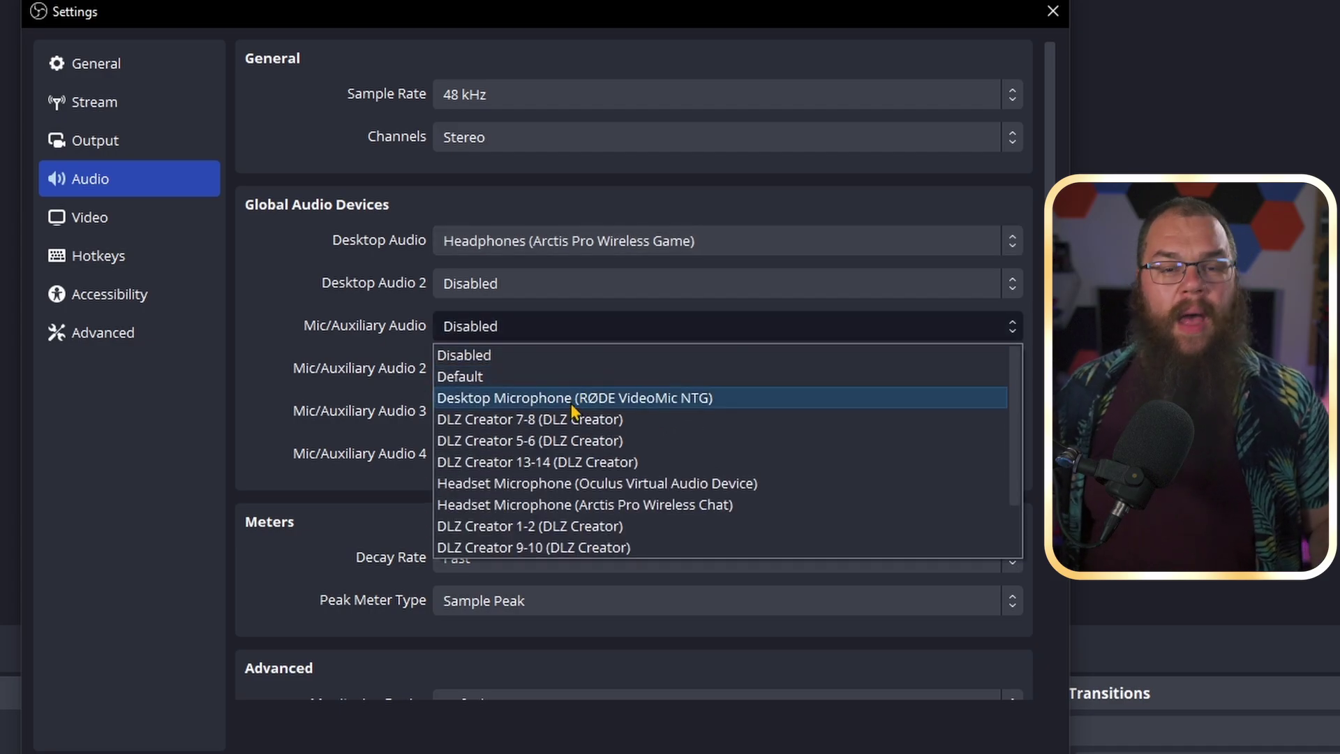
left_click(579, 526)
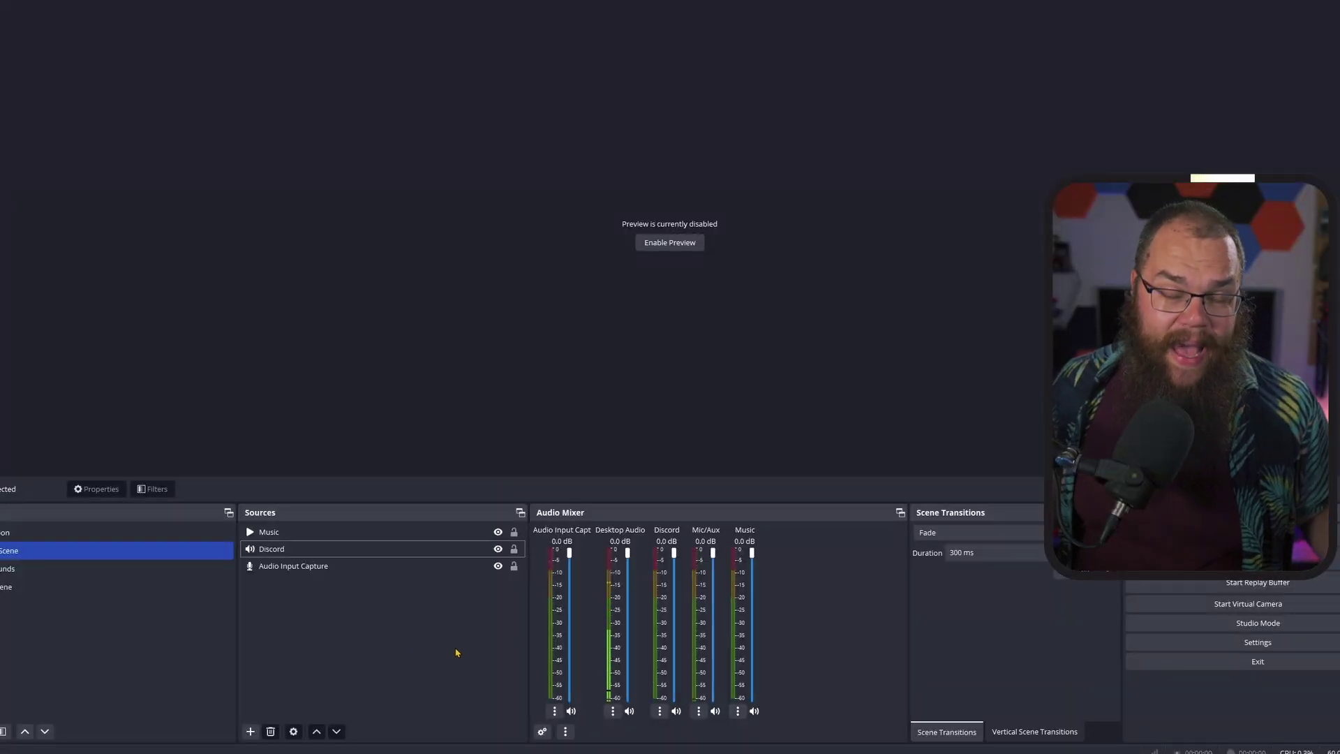
Open the Advanced Audio Properties from the Audio Mixer and enlarge and reposition the window so all six track columns fit.
left_click(612, 711)
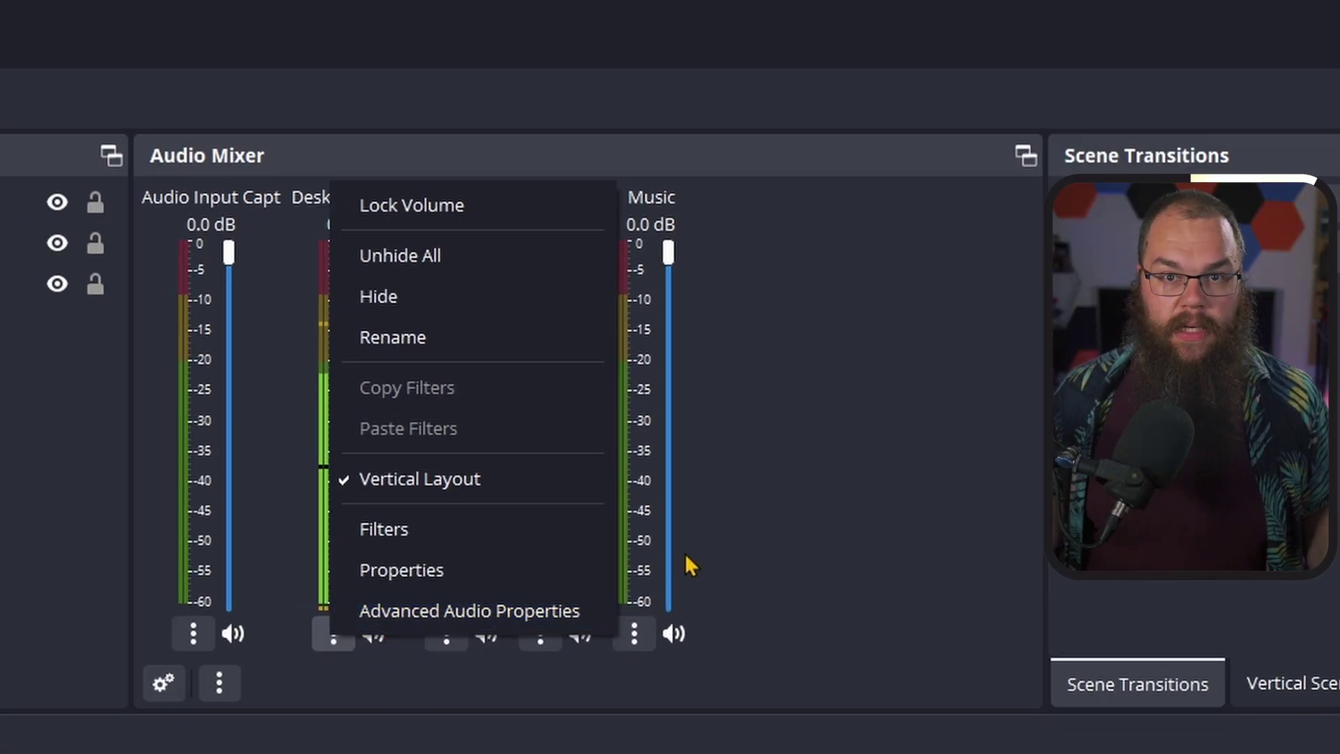
right_click(765, 662)
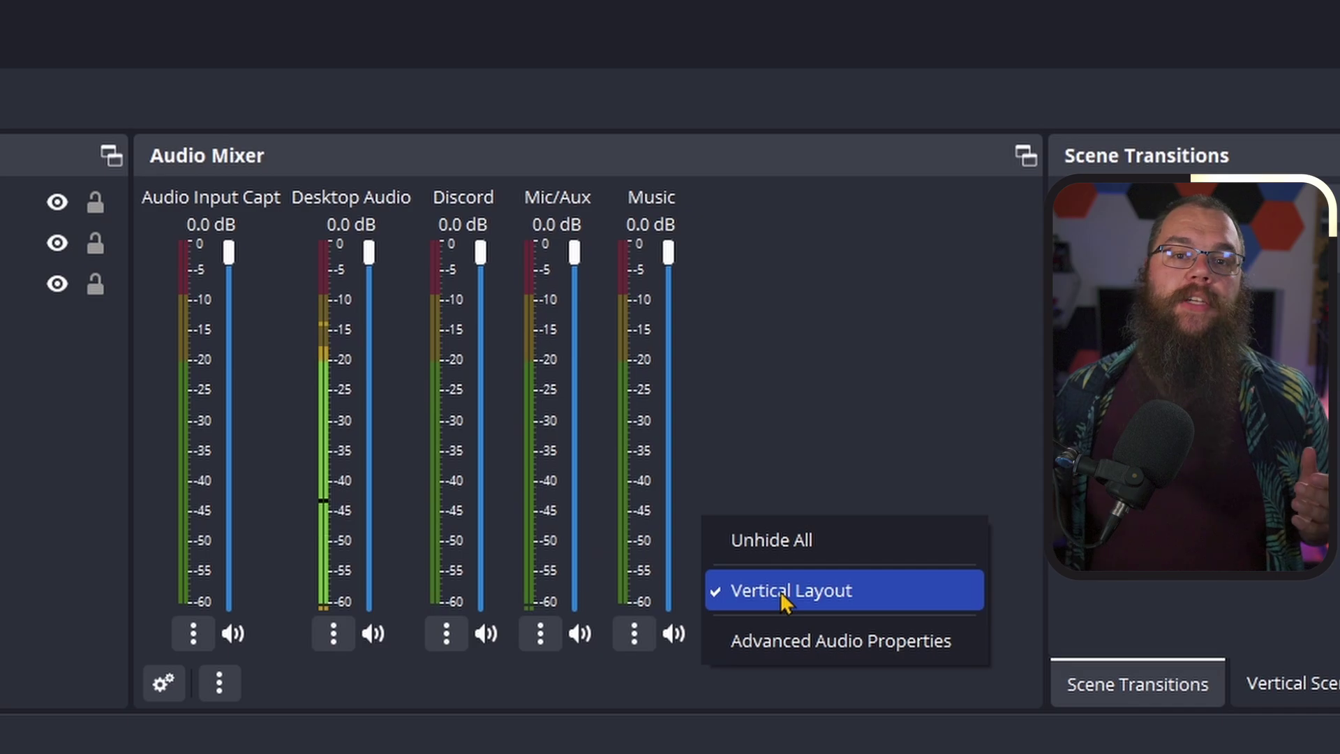
left_click(339, 641)
left_click(416, 617)
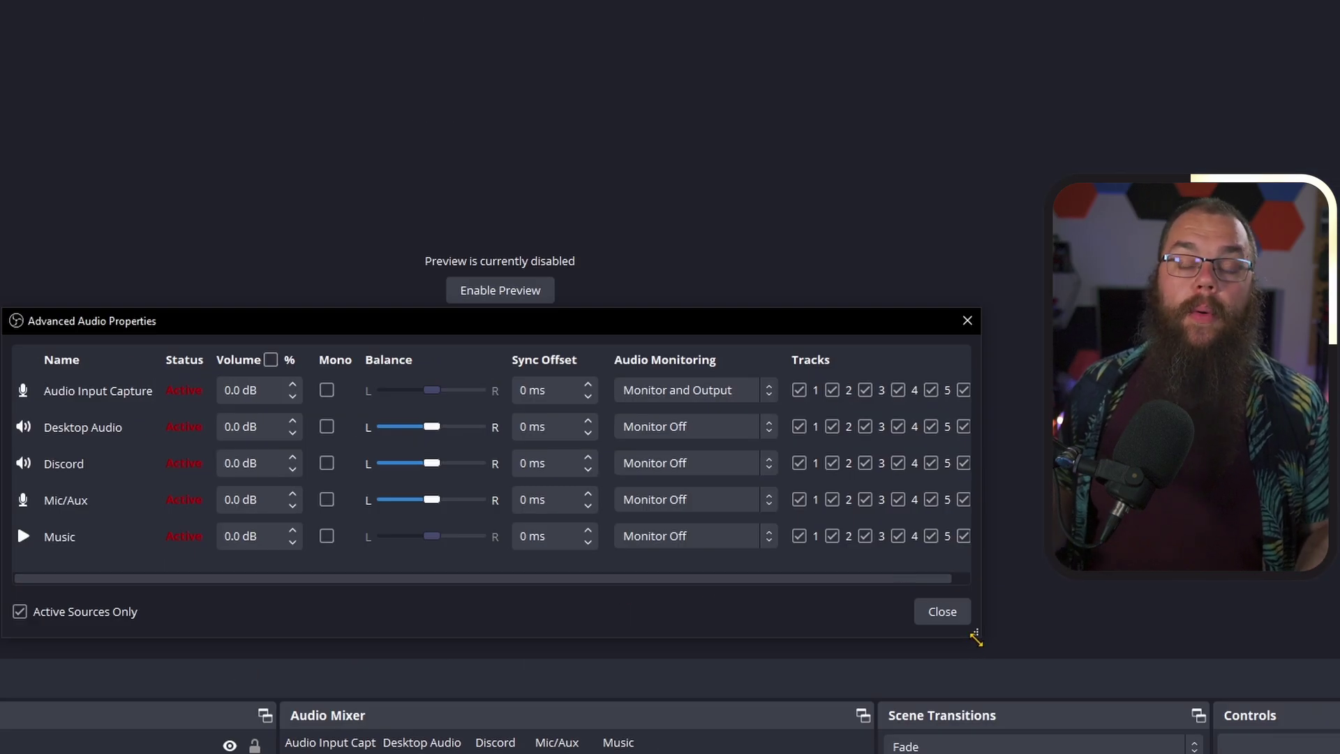
left_click_drag(976, 636, 1141, 753)
left_click_drag(804, 326, 721, 153)
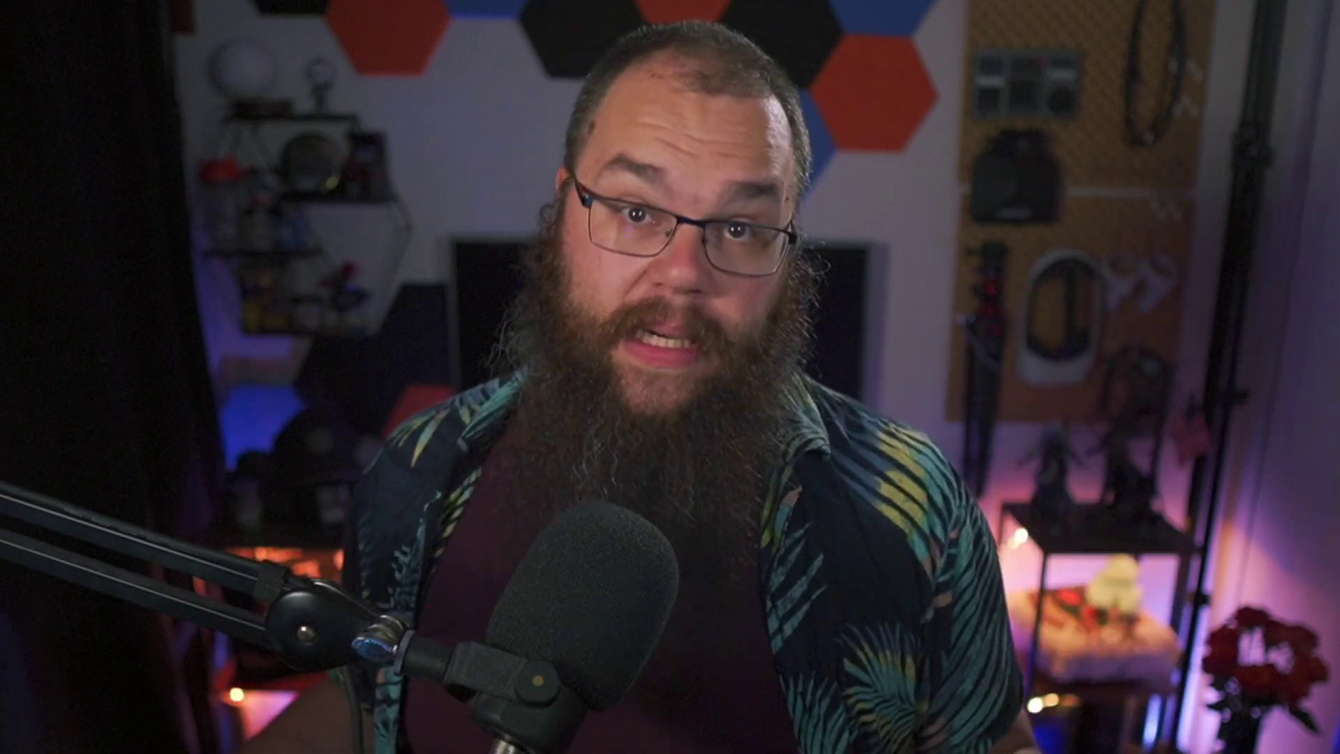
Assign Mic/Aux to track 1, Desktop Audio 2, Discord 3, Music 4 and Audio Input Capture 5, adding track 6 to Mic/Aux and Music.
left_click(977, 313)
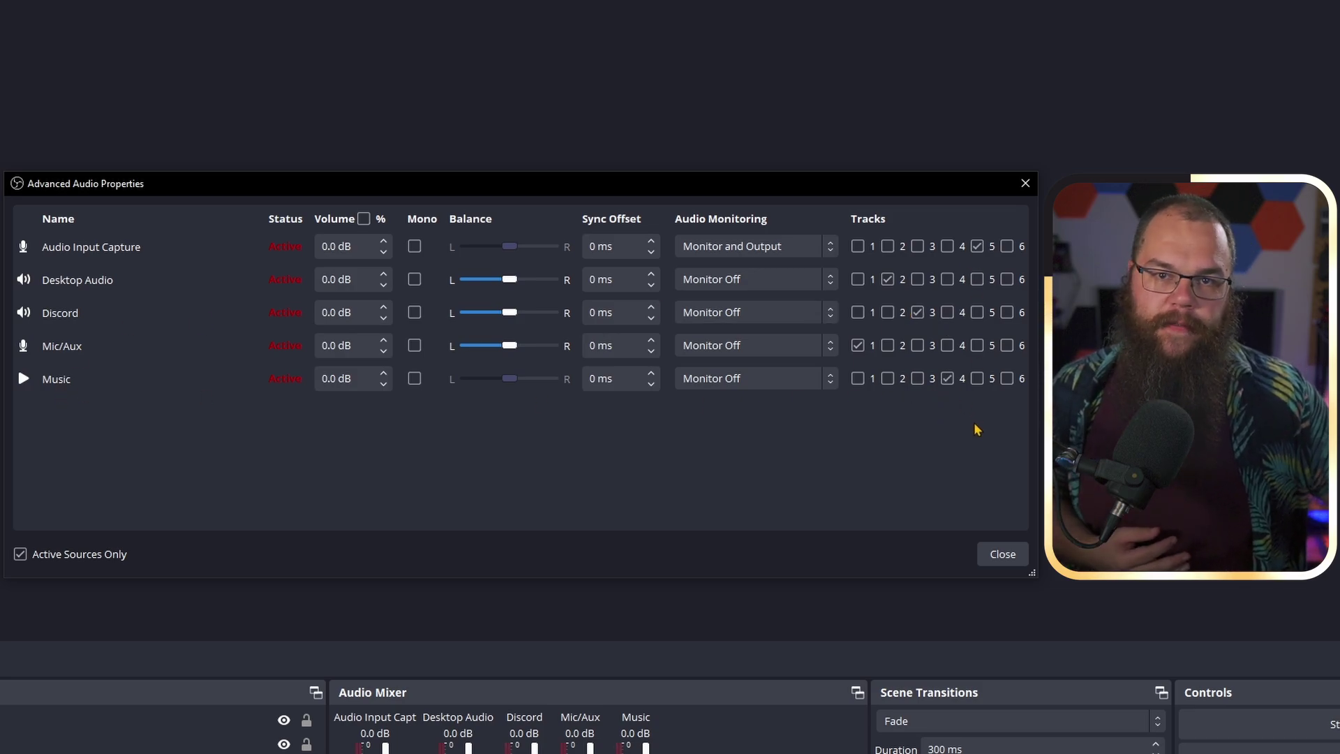
left_click(1006, 349)
left_click(1007, 379)
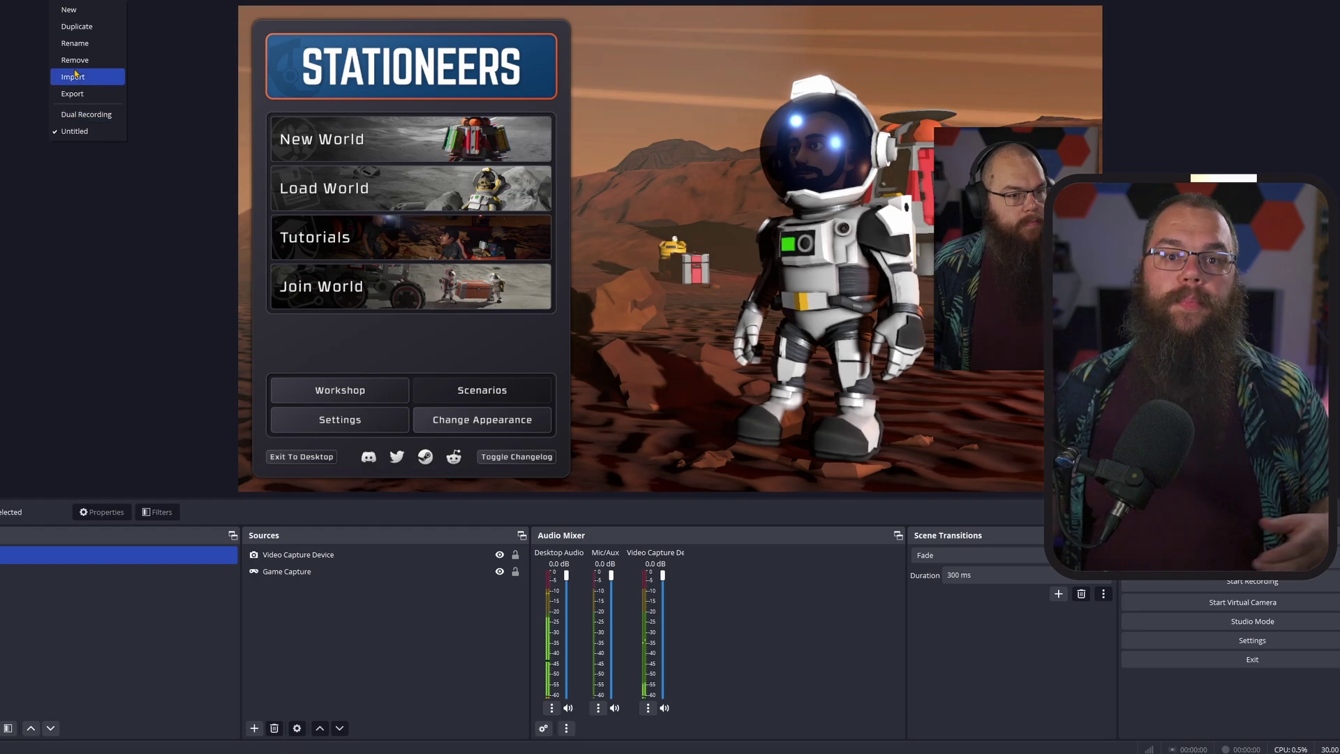
Create a new profile named "Separated Recording".
left_click(70, 26)
type("Seper")
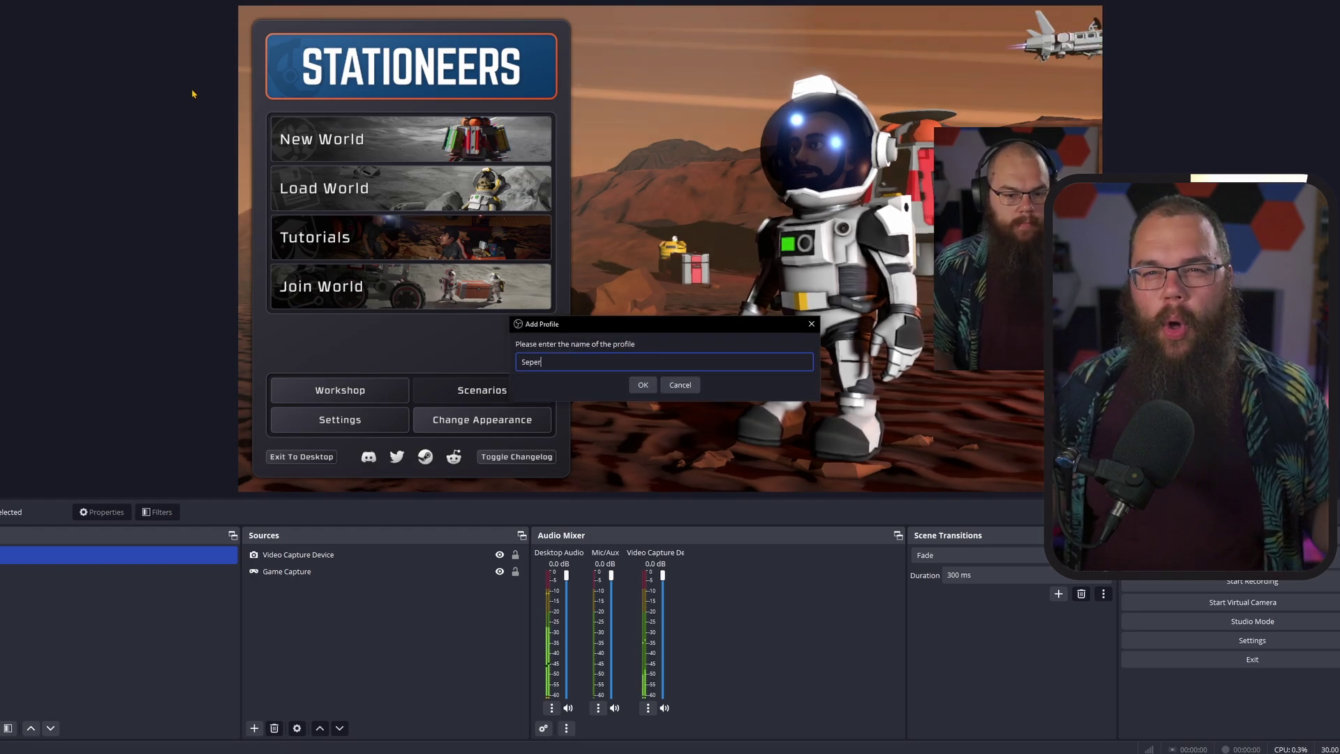
type("ated Recording")
key("Return")
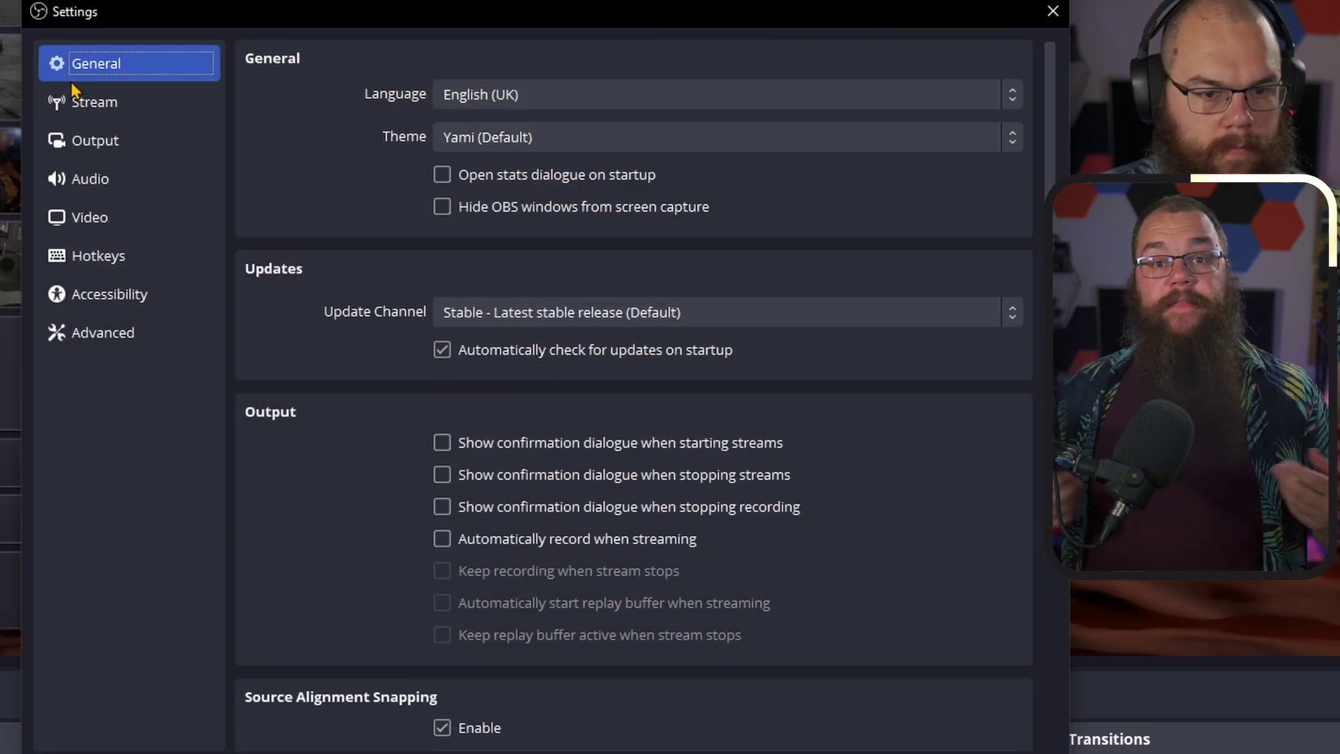
In the video settings, set the base canvas resolution to 5120x1440 and the output resolution to 1920x1080.
left_click(122, 219)
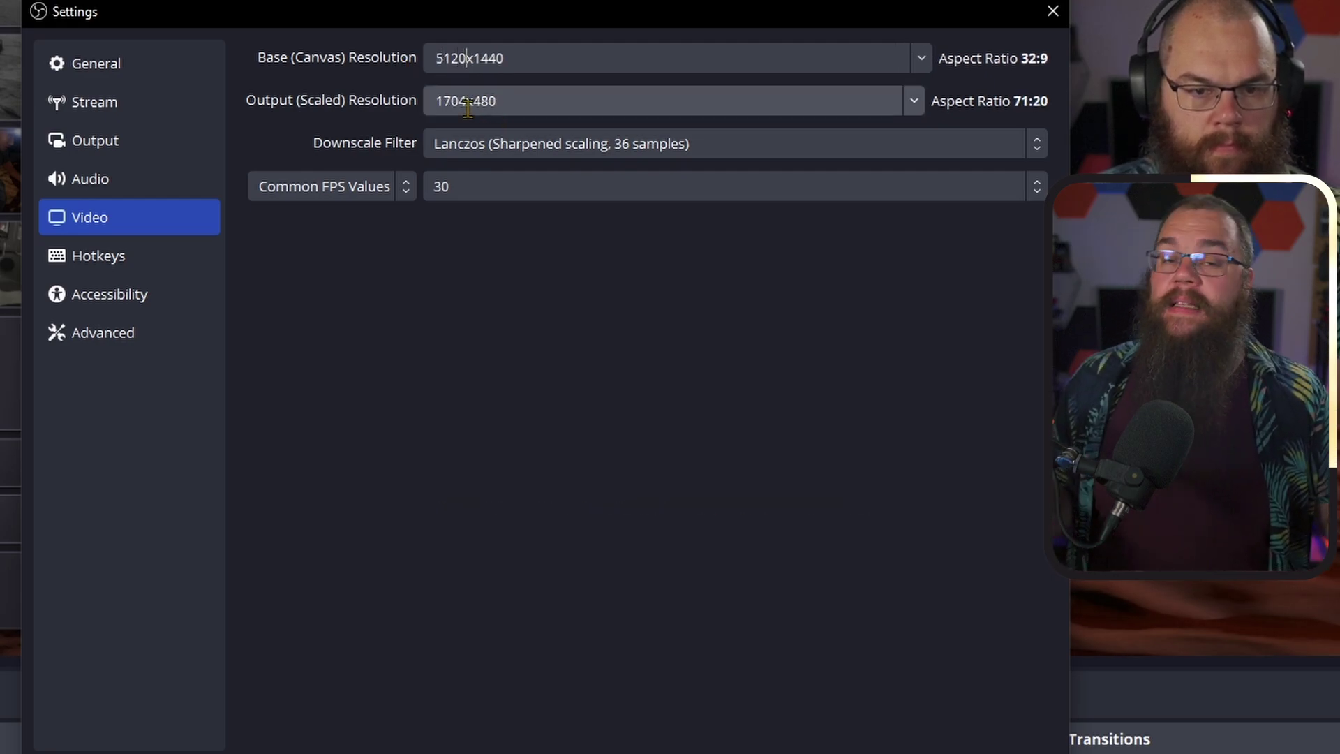
left_click_drag(466, 101, 395, 115)
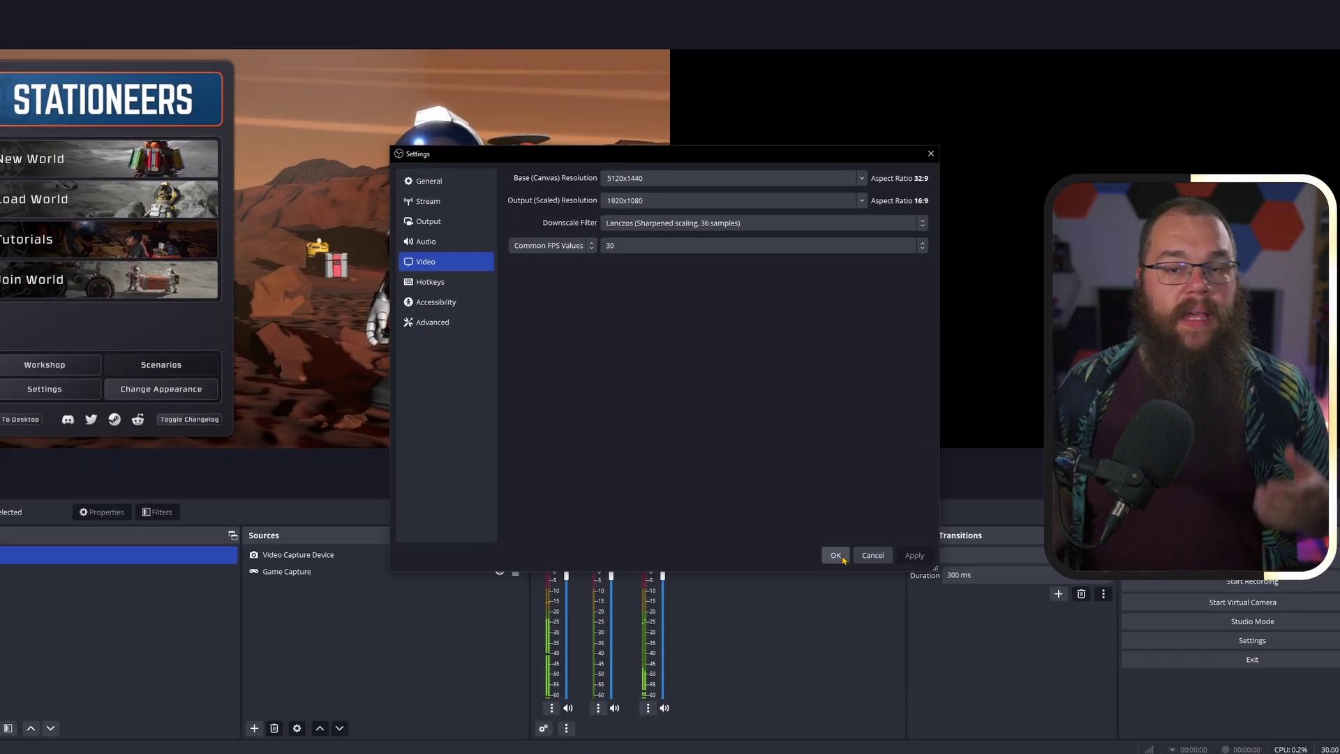
left_click(837, 554)
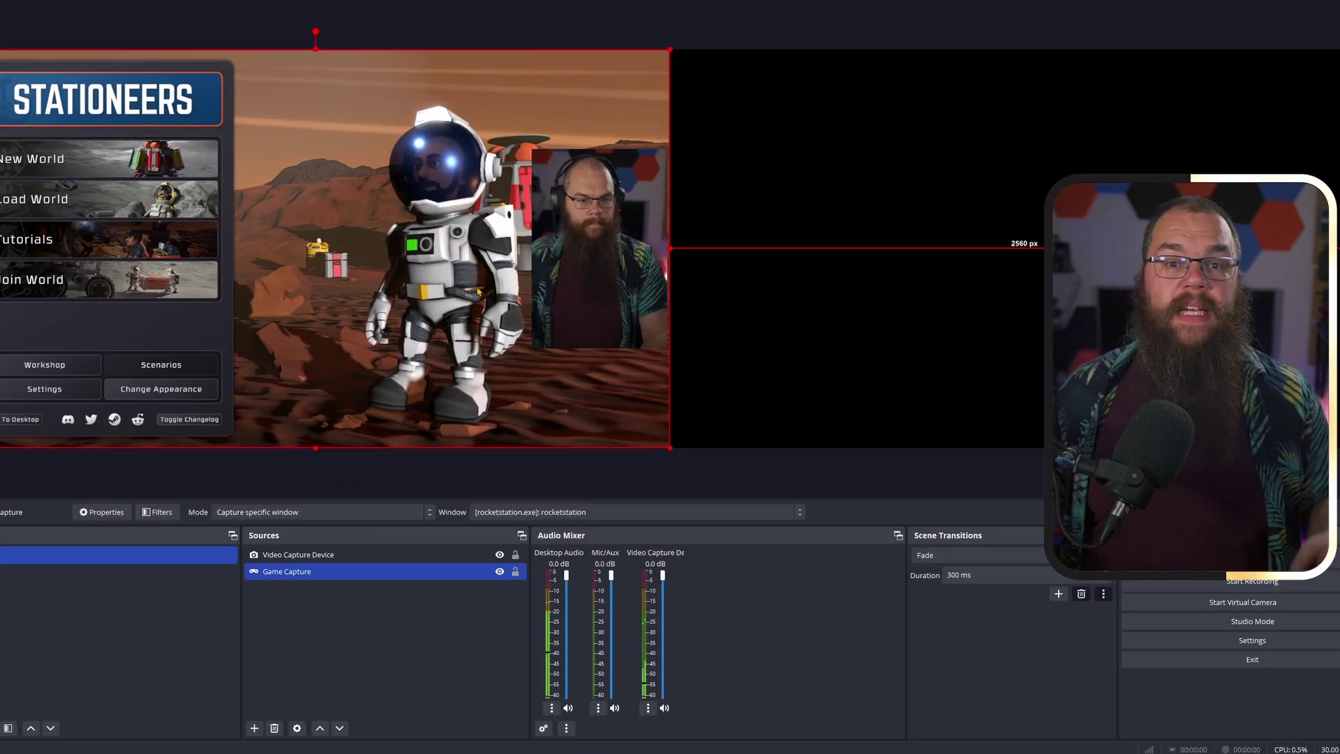
Remove the side cropping from the webcam capture, then move and enlarge it to fill the empty right half of the canvas.
left_click_drag(478, 291, 601, 278)
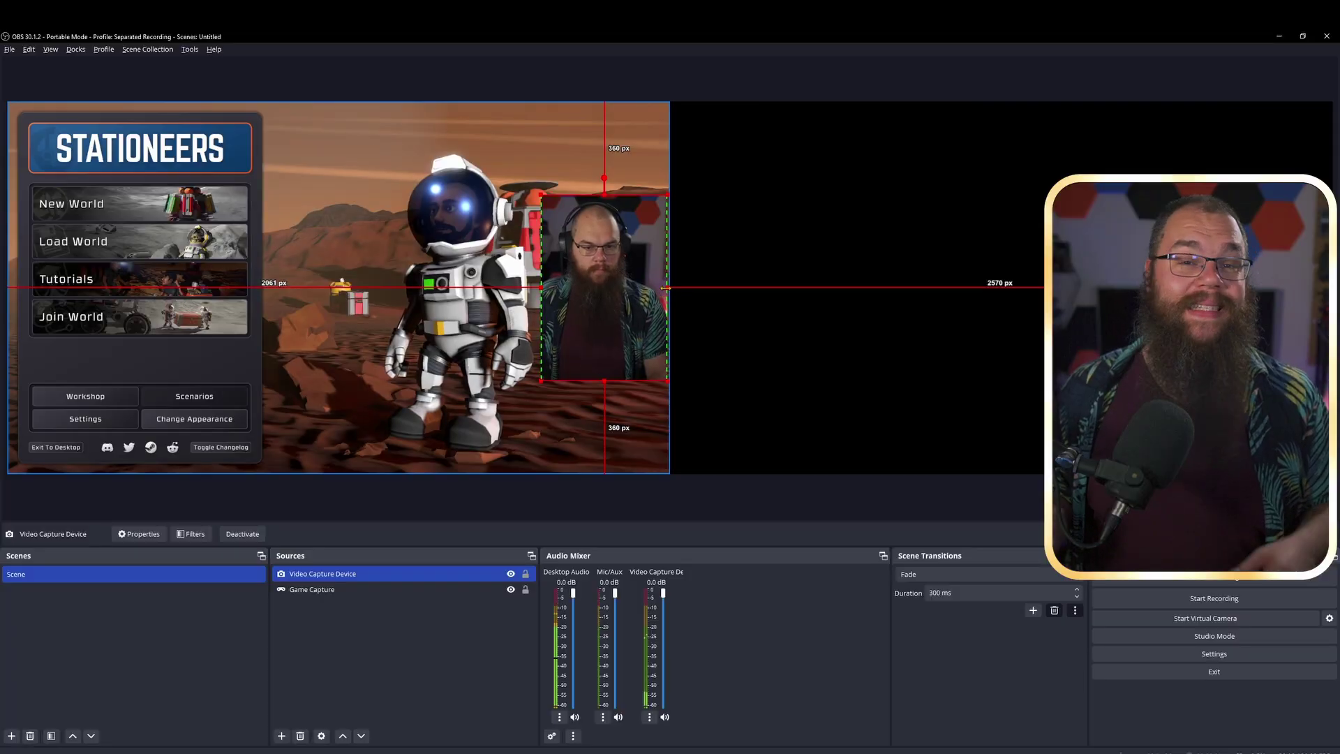
left_click_drag(665, 288, 1007, 294)
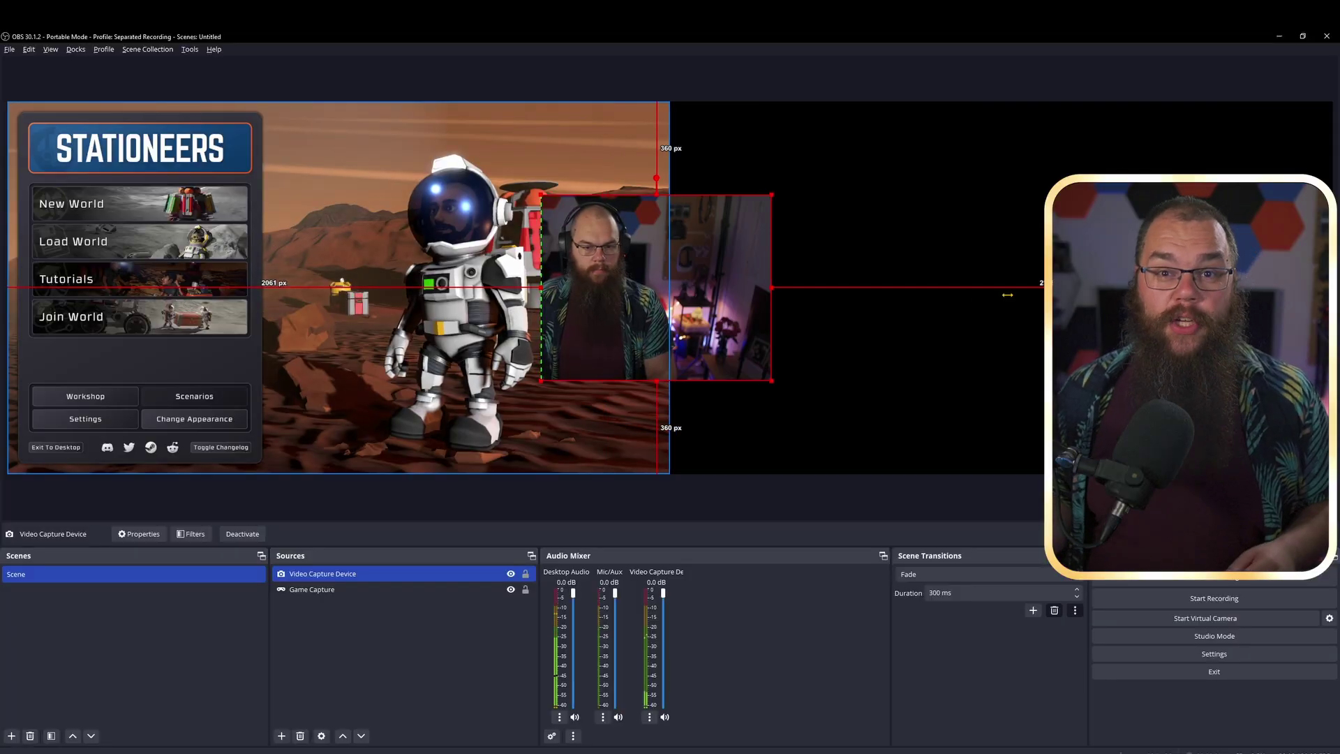
left_click_drag(515, 286, 442, 287)
left_click_drag(610, 277, 838, 185)
left_click_drag(1003, 289, 1333, 474)
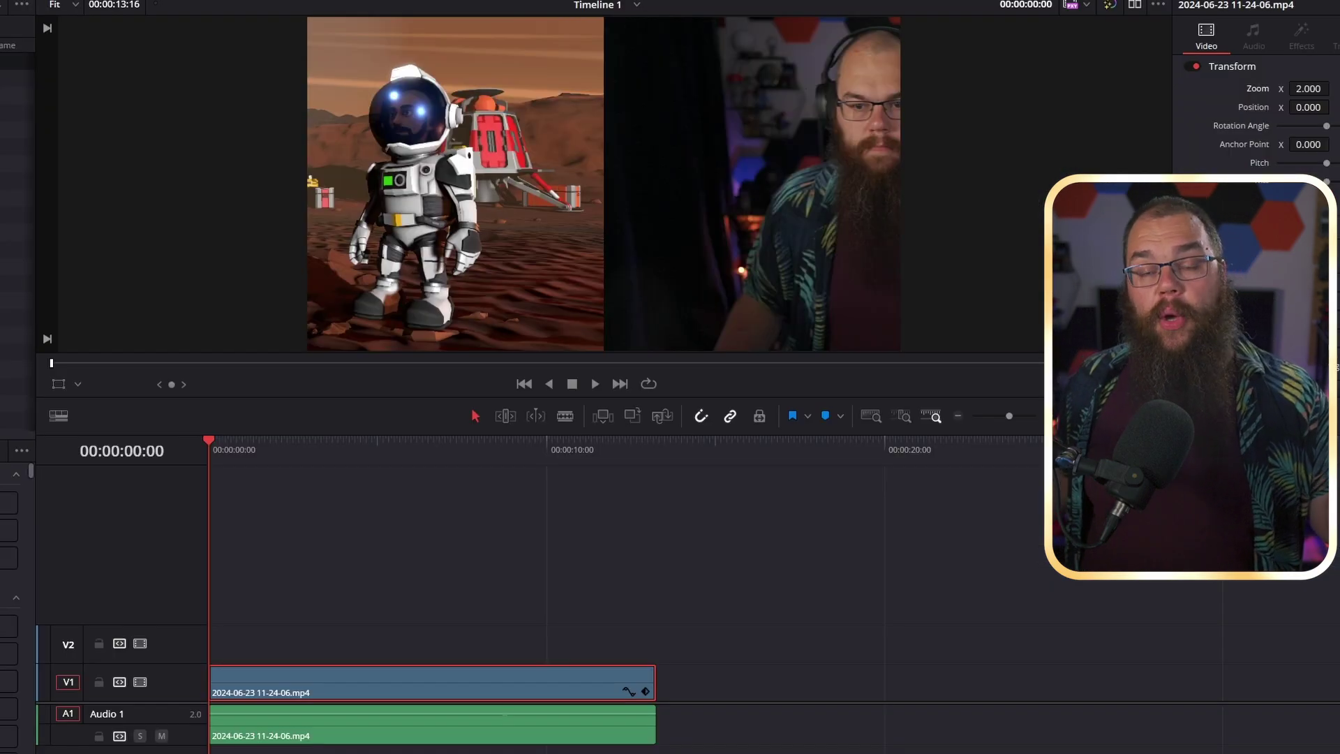
Switch to DaVinci Resolve and set the recorded clip's X position to 960 so the game half fills the frame.
left_click(1309, 107)
type("960")
key("Return")
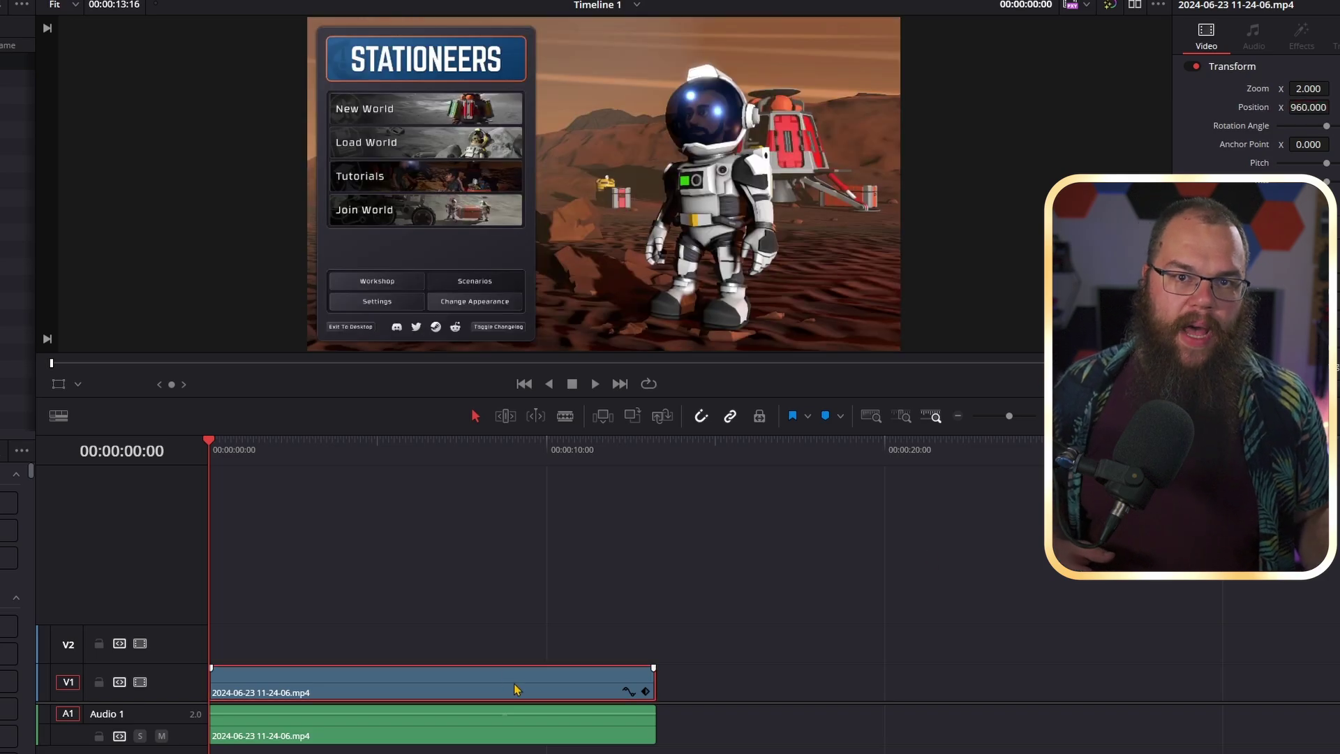
Duplicate the clip onto video track V2 and set the copy's X position to -960 to show the webcam half.
left_click_drag(515, 689, 517, 653)
left_click(1307, 107)
type("0")
key("Return")
left_click(1308, 107)
type("-960")
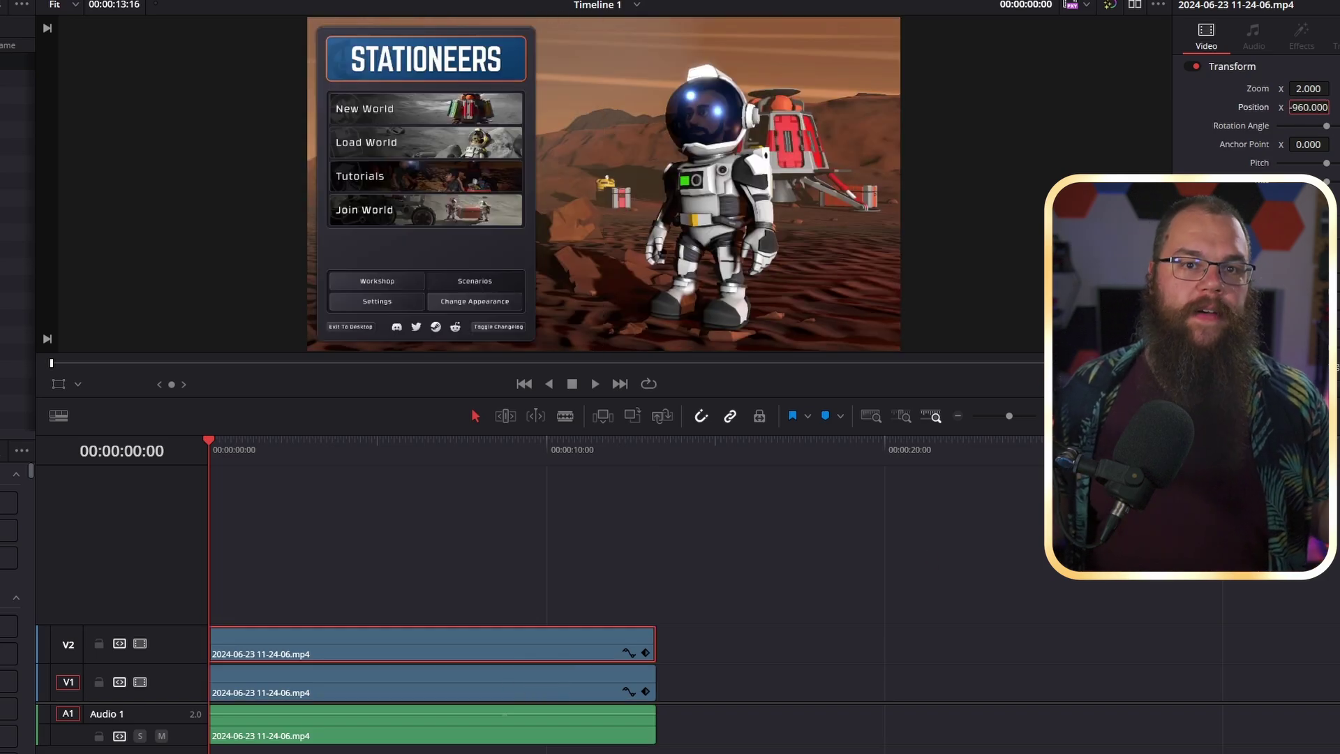
key("Return")
Scale the webcam clip on V2 to a zoom of 1.020, crop its sides and set its X position to -397.
left_click(421, 634)
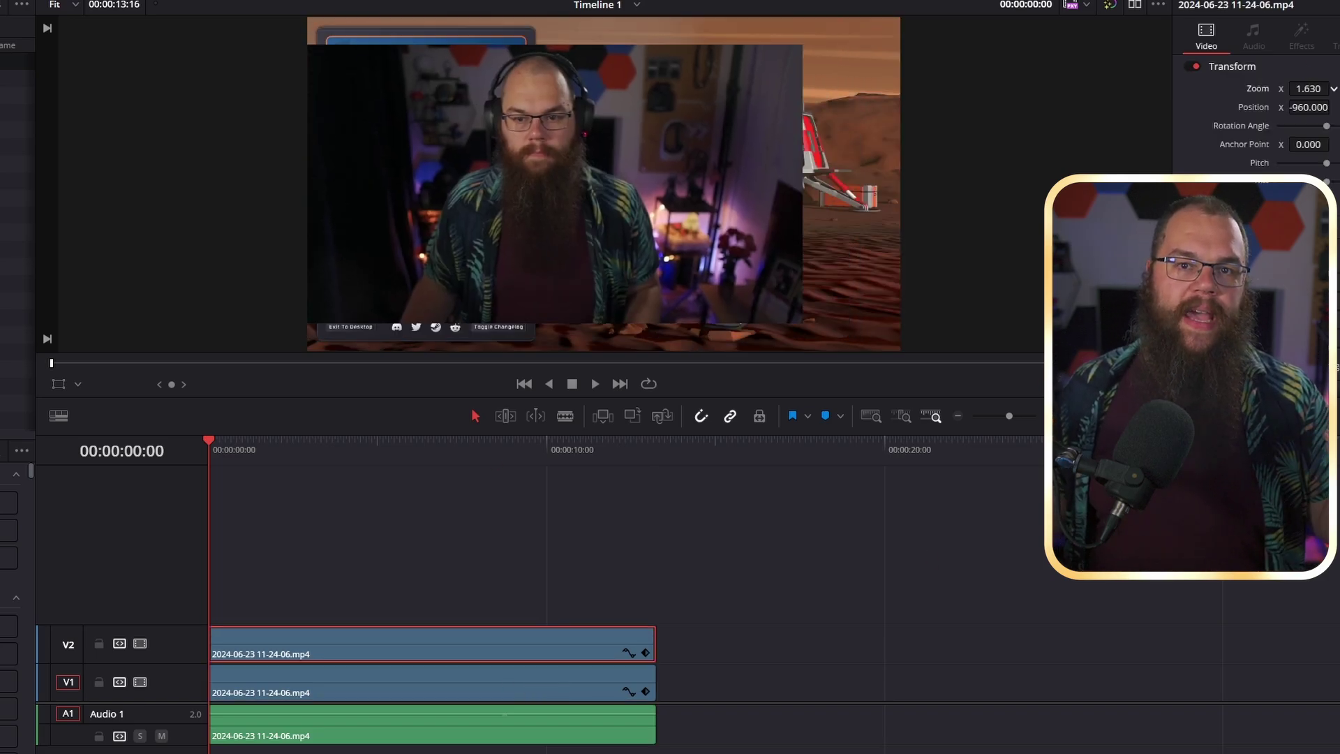
left_click_drag(1307, 106, 1339, 106)
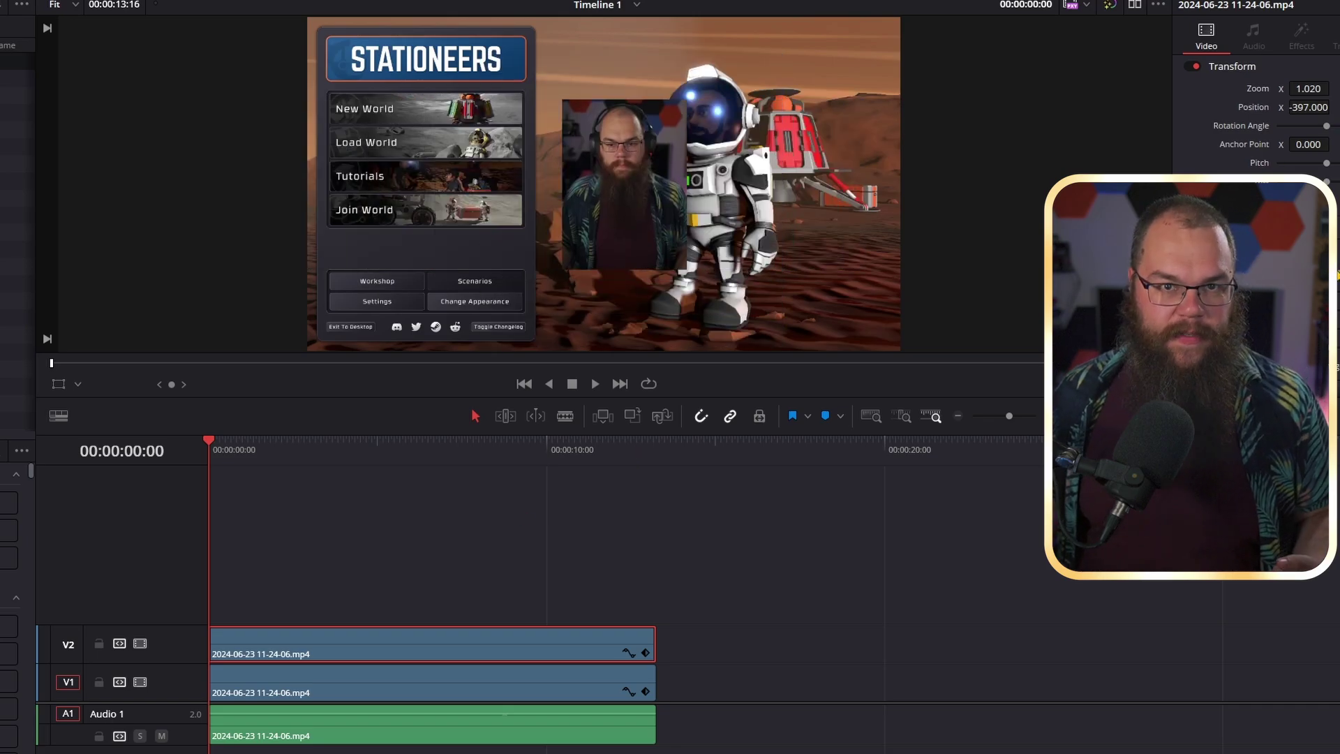